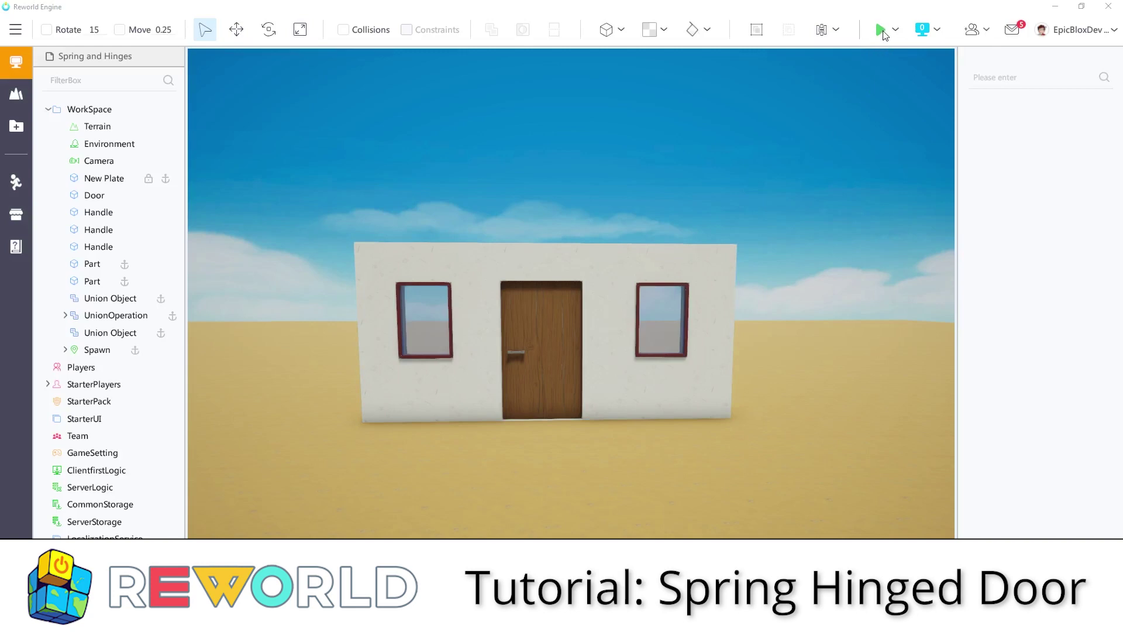
# Add a HingeJoint connecting the door, near the edge opposite its handle, to the ground plate just below it
pyautogui.click(836, 30)
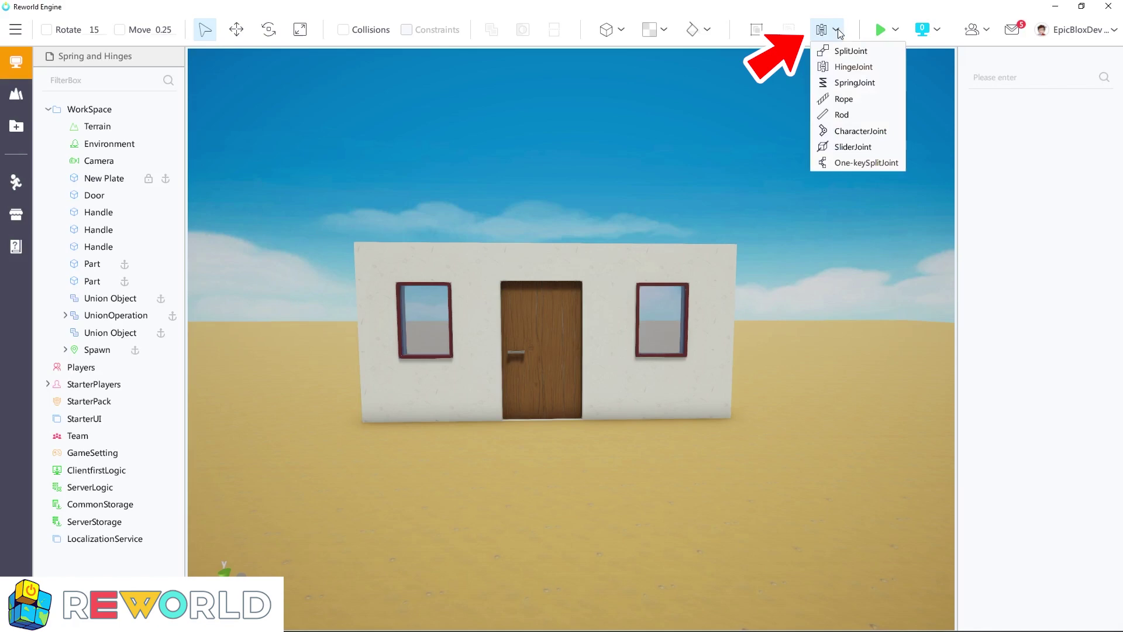
pyautogui.click(824, 69)
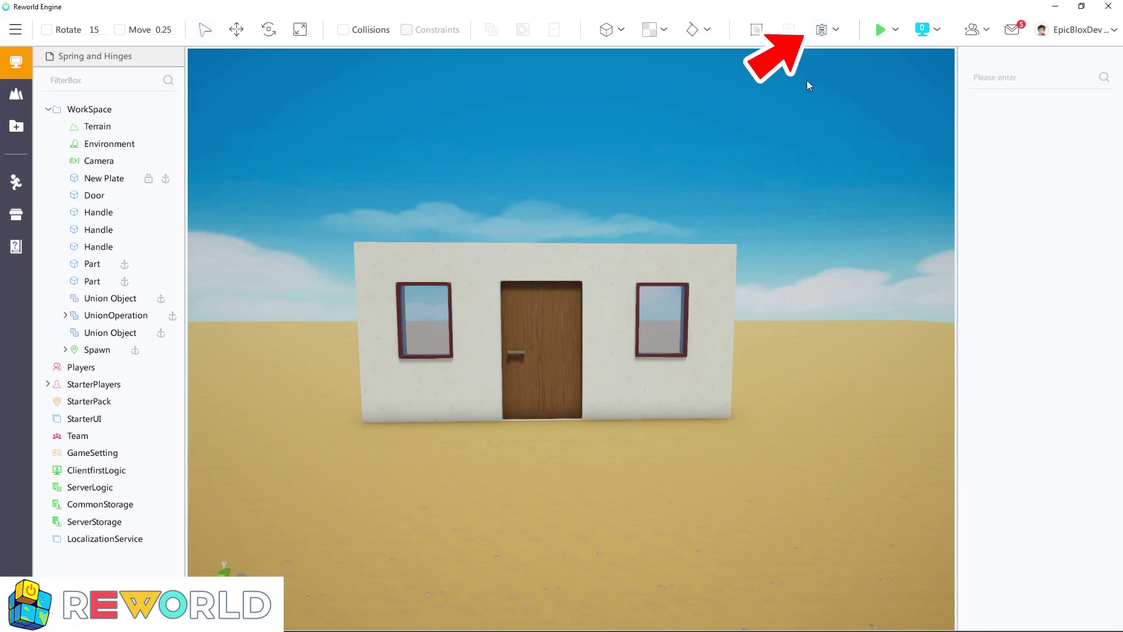
pyautogui.click(569, 349)
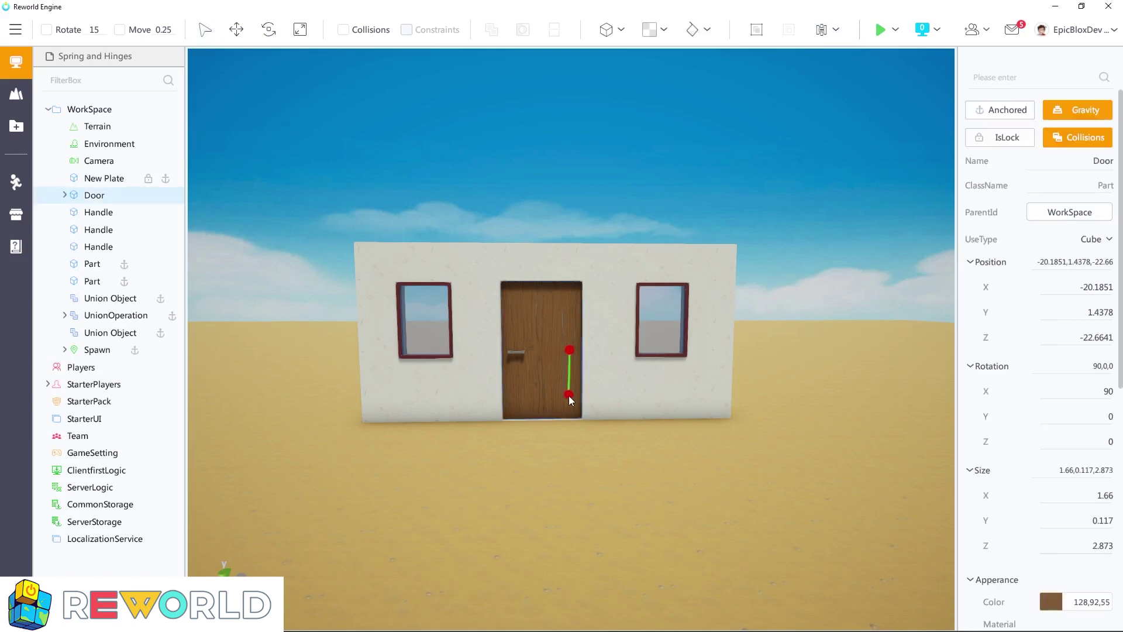
pyautogui.click(572, 422)
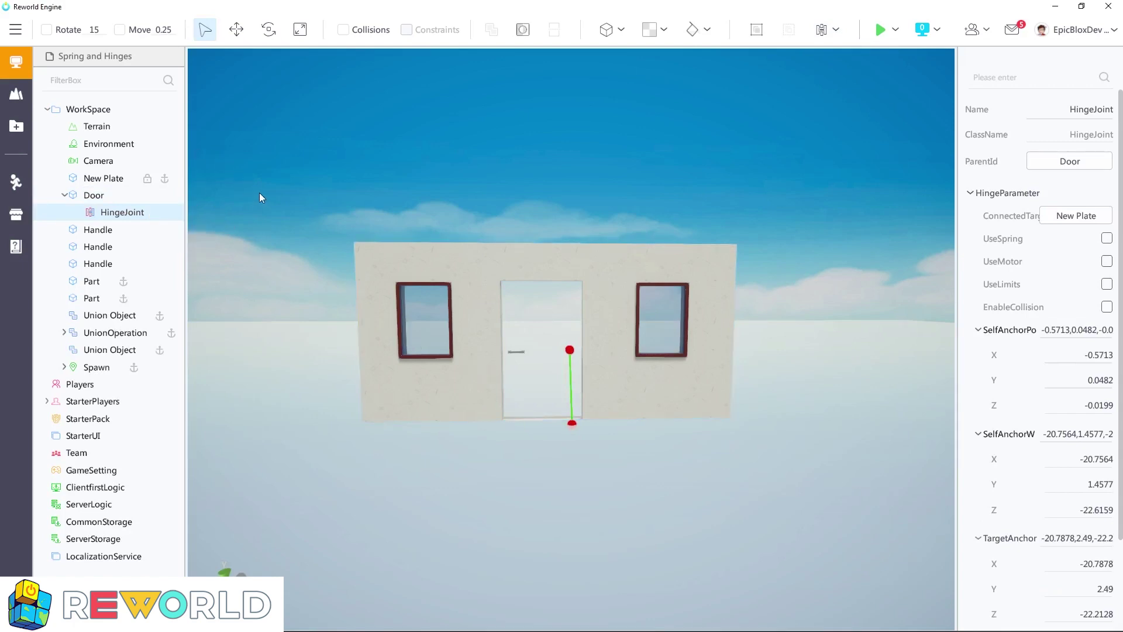
# Move the hinge's door-side anchor closer to the door's edge and higher, to about X -20.90 and Y 1.72
pyautogui.click(240, 31)
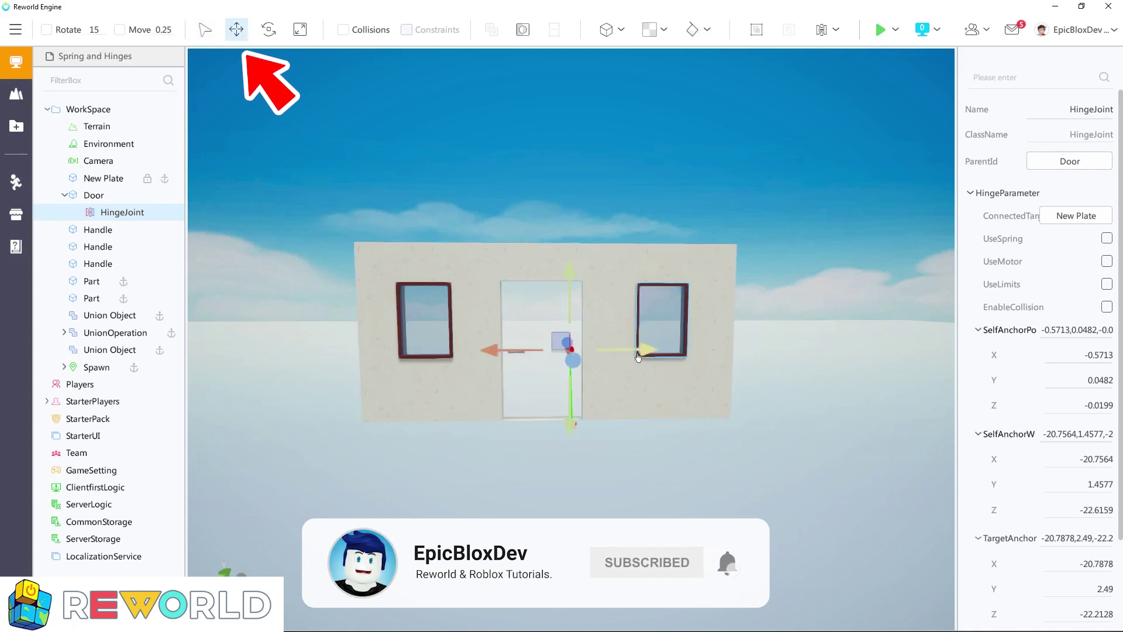
pyautogui.moveTo(641, 352); pyautogui.dragTo(647, 352)
pyautogui.scroll(3, 607, 468)
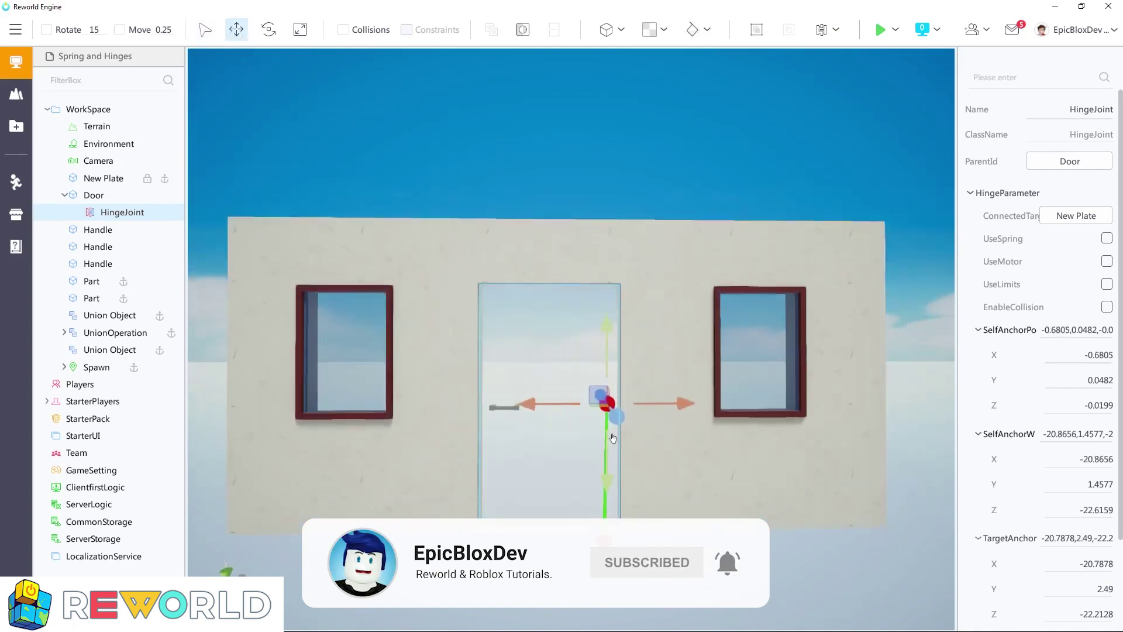
pyautogui.scroll(4, 612, 437)
pyautogui.moveTo(614, 439); pyautogui.dragTo(682, 328, button='right')
pyautogui.moveTo(698, 303); pyautogui.dragTo(705, 303)
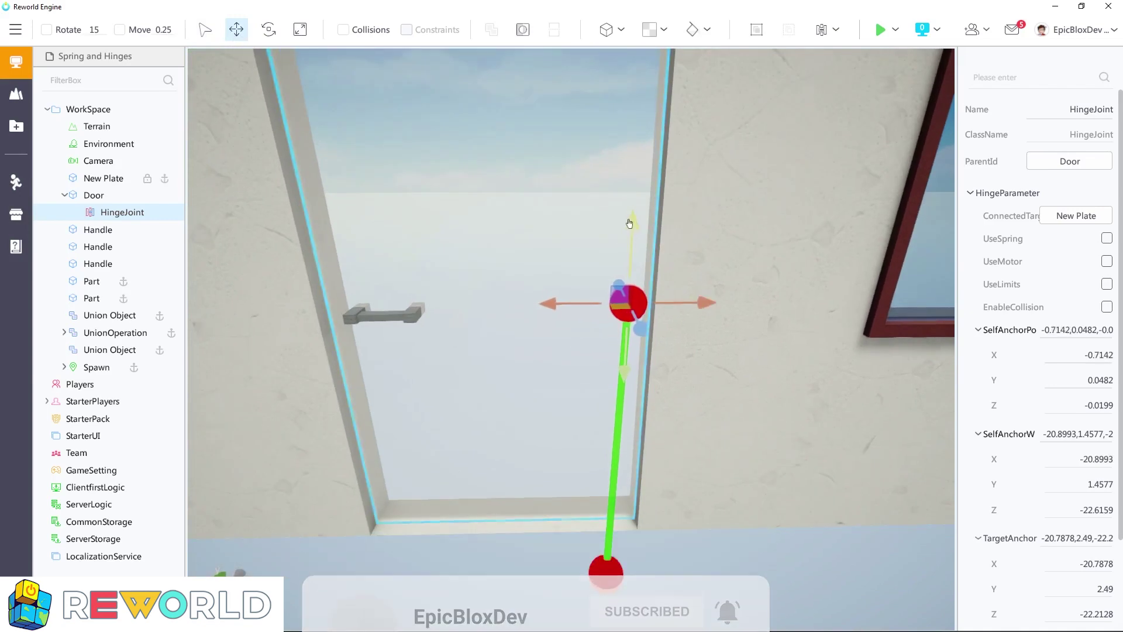
pyautogui.moveTo(630, 222); pyautogui.dragTo(630, 171)
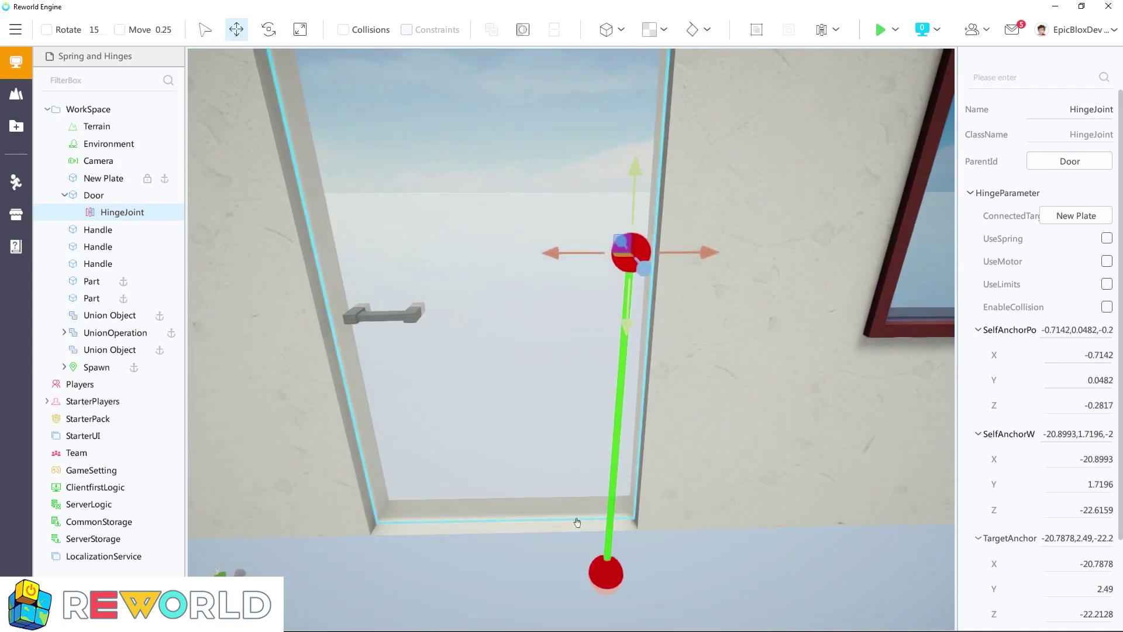
# Move the hinge's plate-side anchor into line beneath the door anchor, with target anchor about X -20.91, Y 2.75, Z -22.66
pyautogui.click(612, 576)
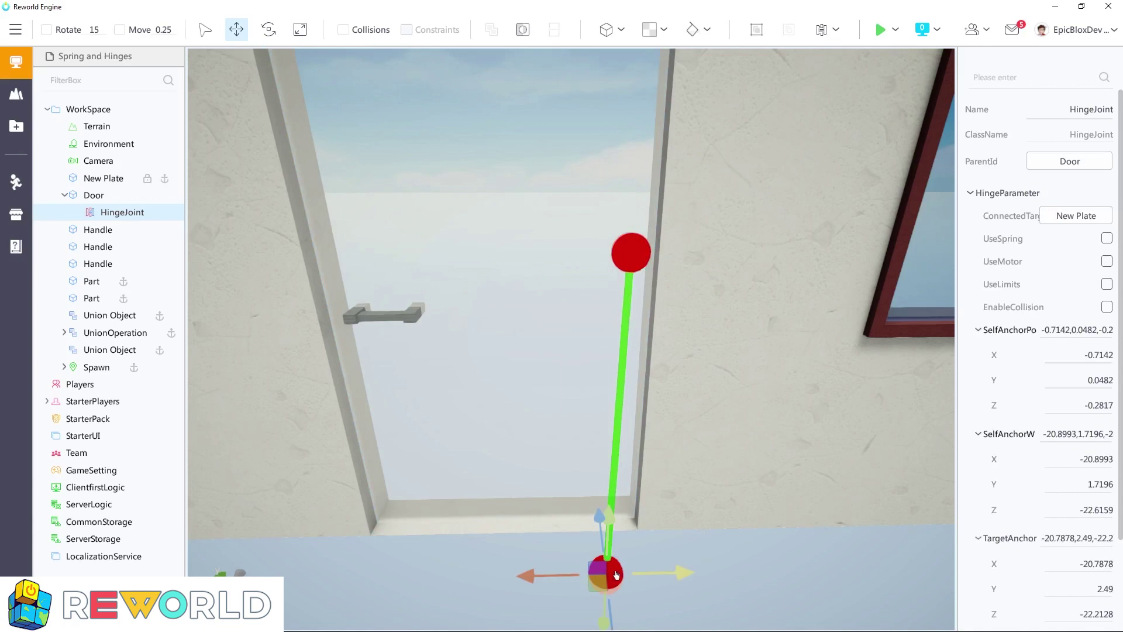
pyautogui.moveTo(679, 573); pyautogui.dragTo(678, 538)
pyautogui.scroll(-5, 701, 578)
pyautogui.moveTo(700, 578); pyautogui.dragTo(800, 596, button='right')
pyautogui.scroll(5, 755, 578)
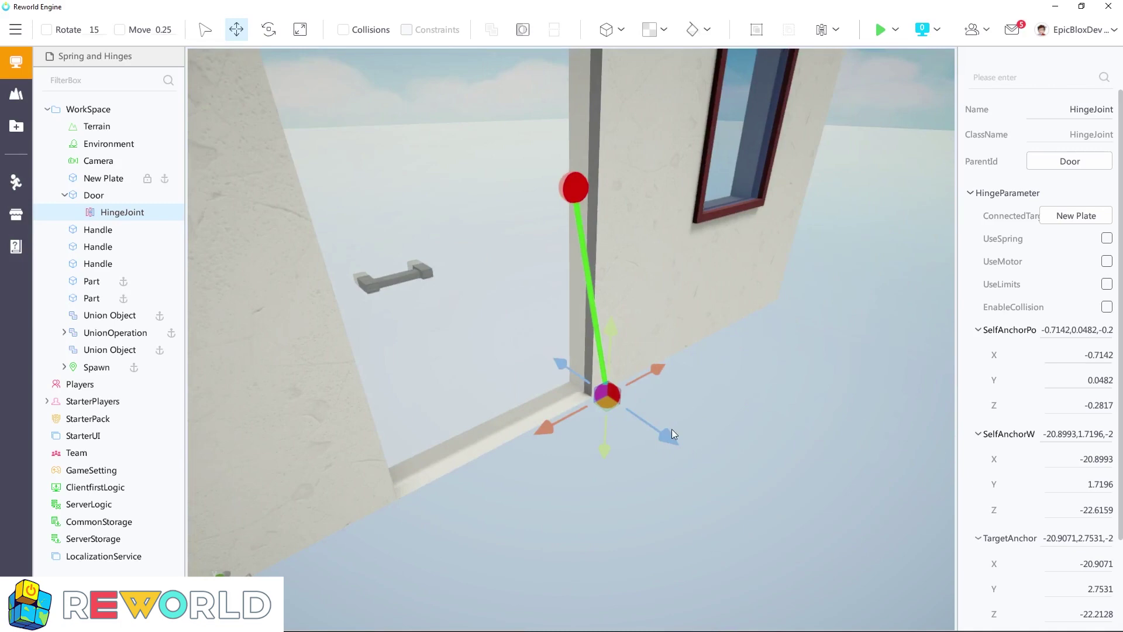
pyautogui.moveTo(665, 439); pyautogui.dragTo(626, 420)
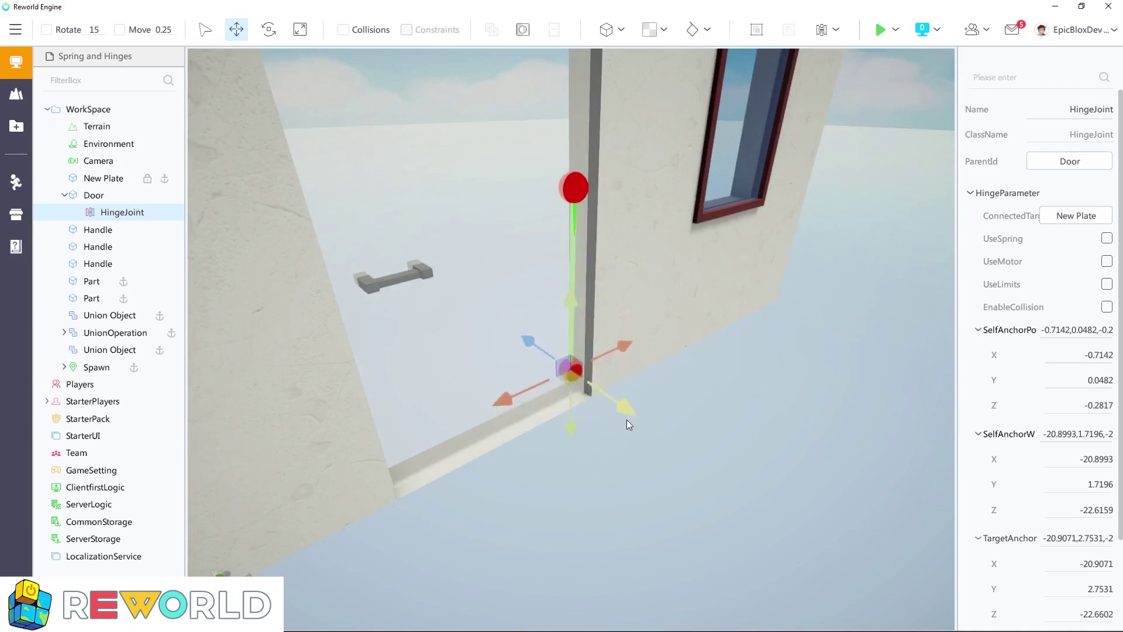
pyautogui.moveTo(626, 419); pyautogui.dragTo(724, 447, button='right')
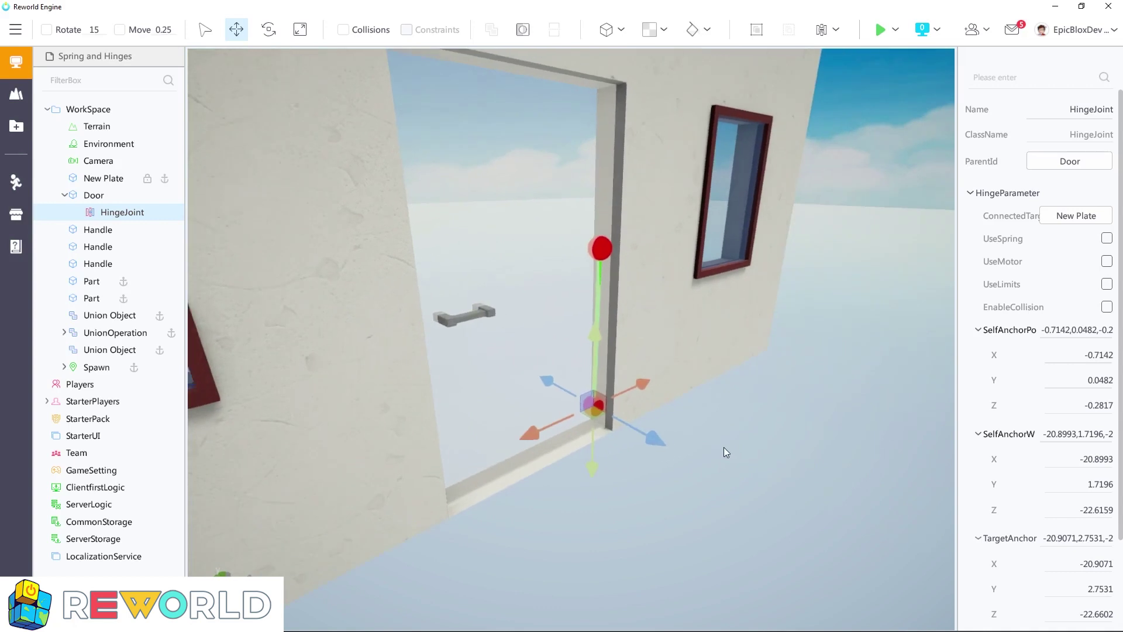
# Shift the hinge's door-side anchor in depth to about Z -22.65 so it lines up with the plate-side anchor
pyautogui.click(605, 256)
pyautogui.moveTo(660, 258); pyautogui.dragTo(658, 260)
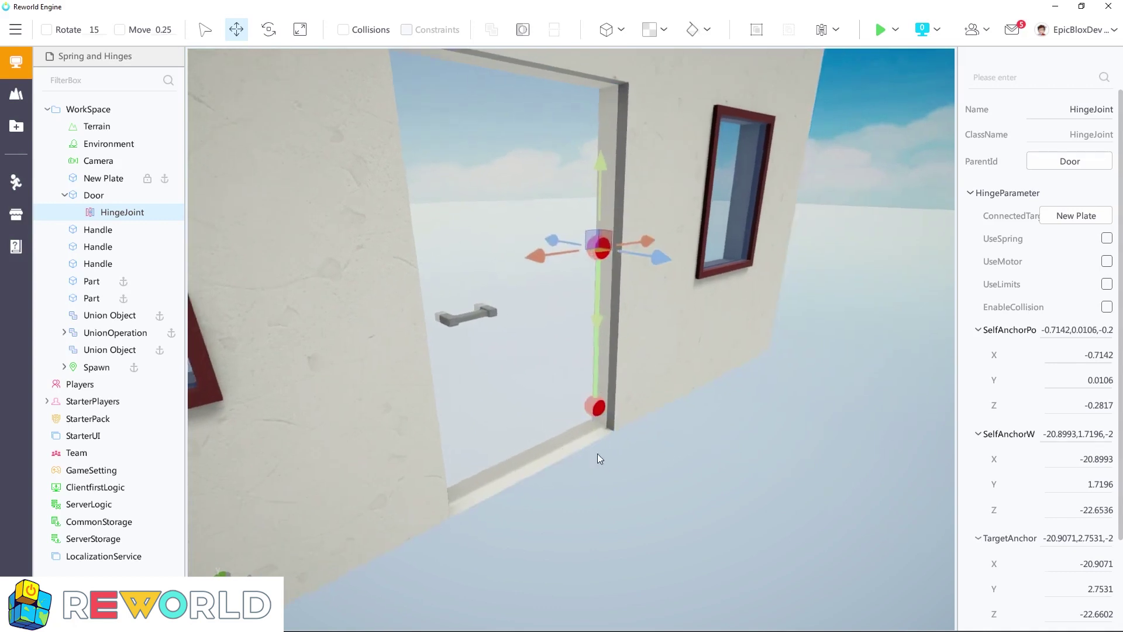
pyautogui.moveTo(598, 454); pyautogui.dragTo(471, 376, button='right')
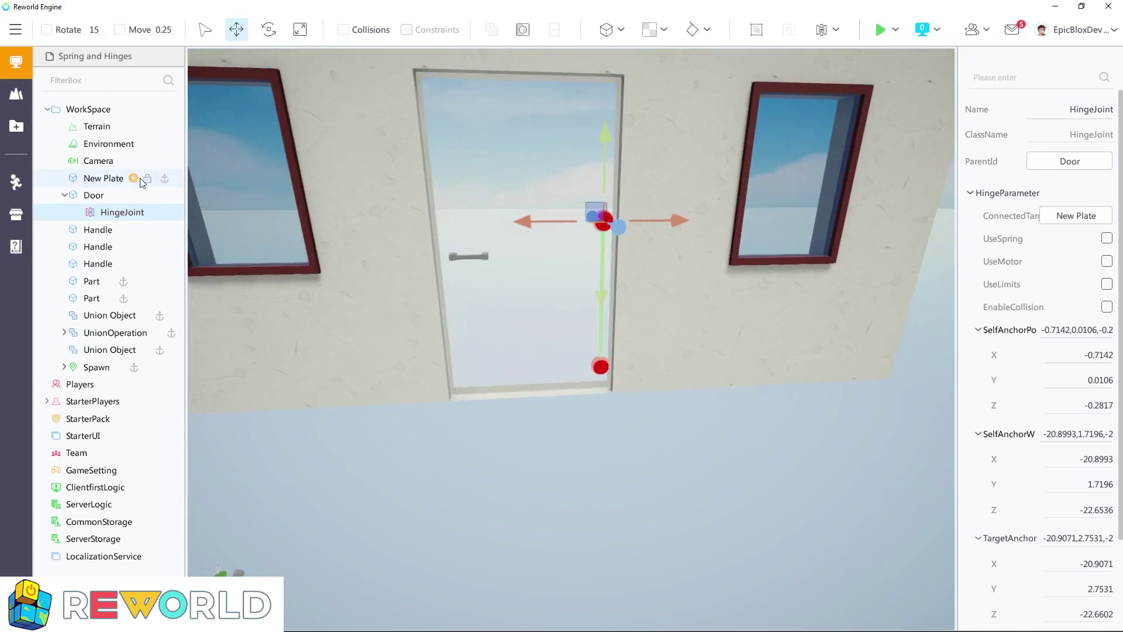
# Playtest the hinged door by walking the character up to it and through it, and stop the test
pyautogui.click(96, 196)
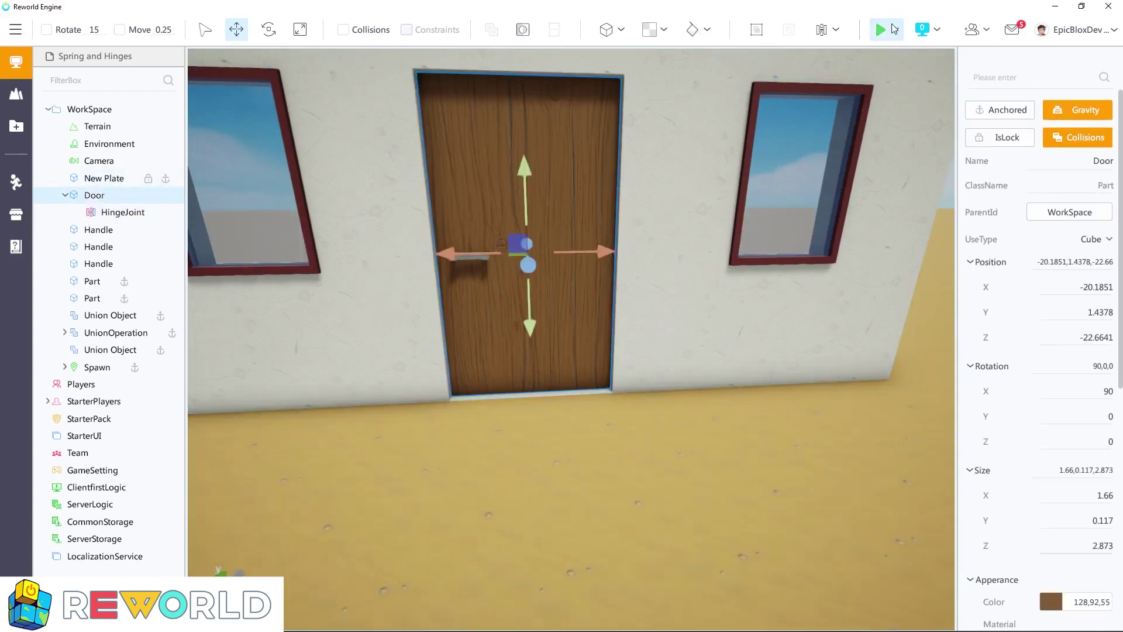
pyautogui.click(879, 30)
pyautogui.press('w')
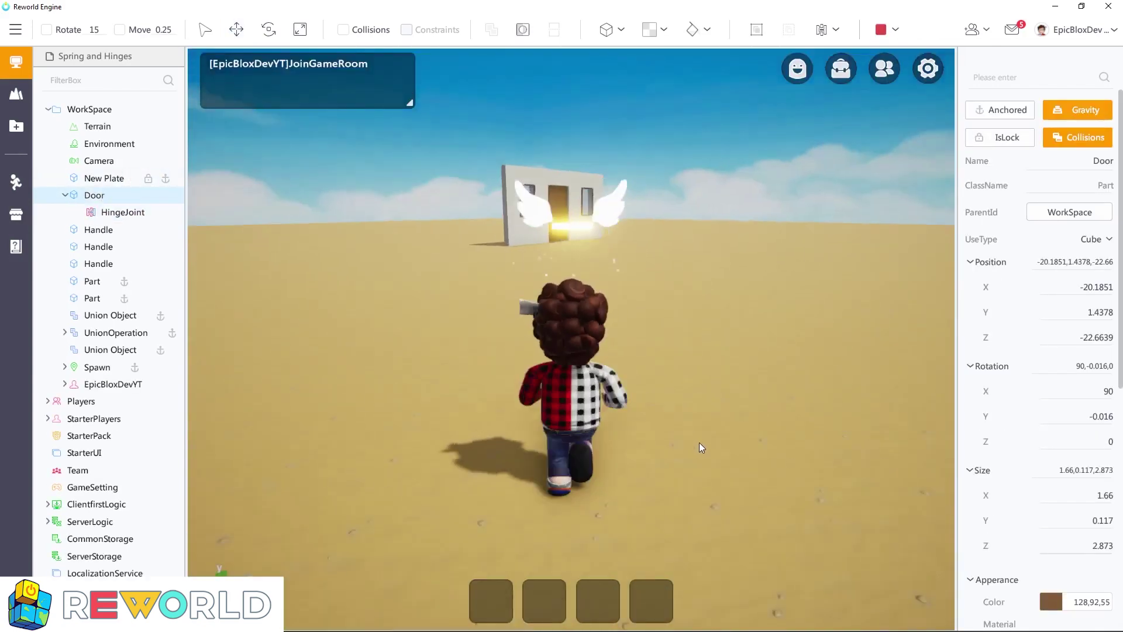
pyautogui.press('w')
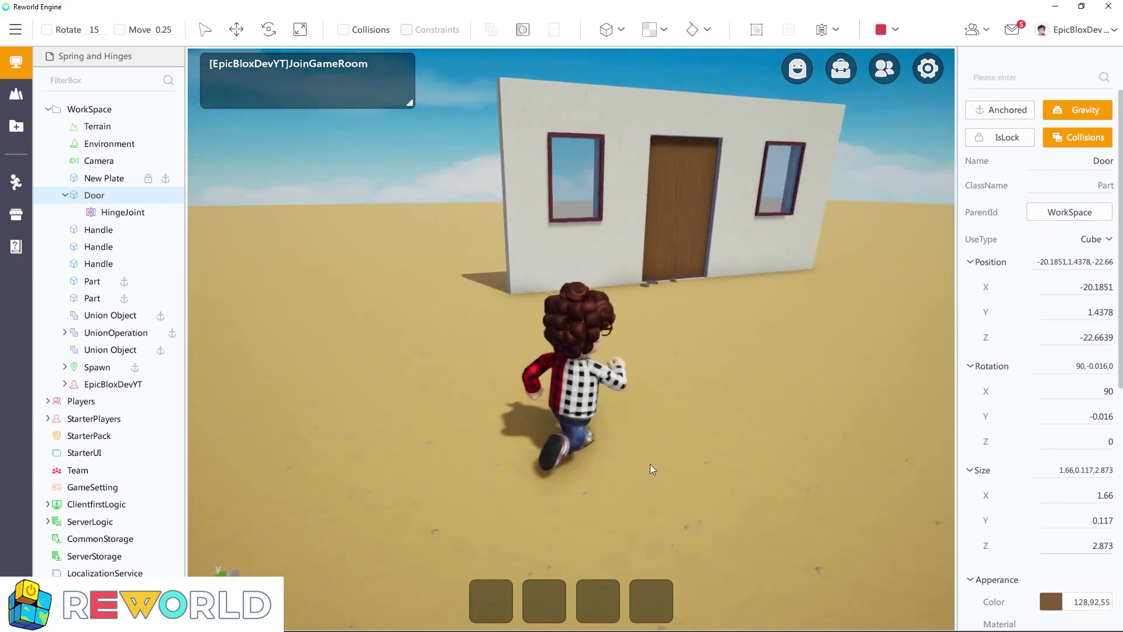
pyautogui.press('w')
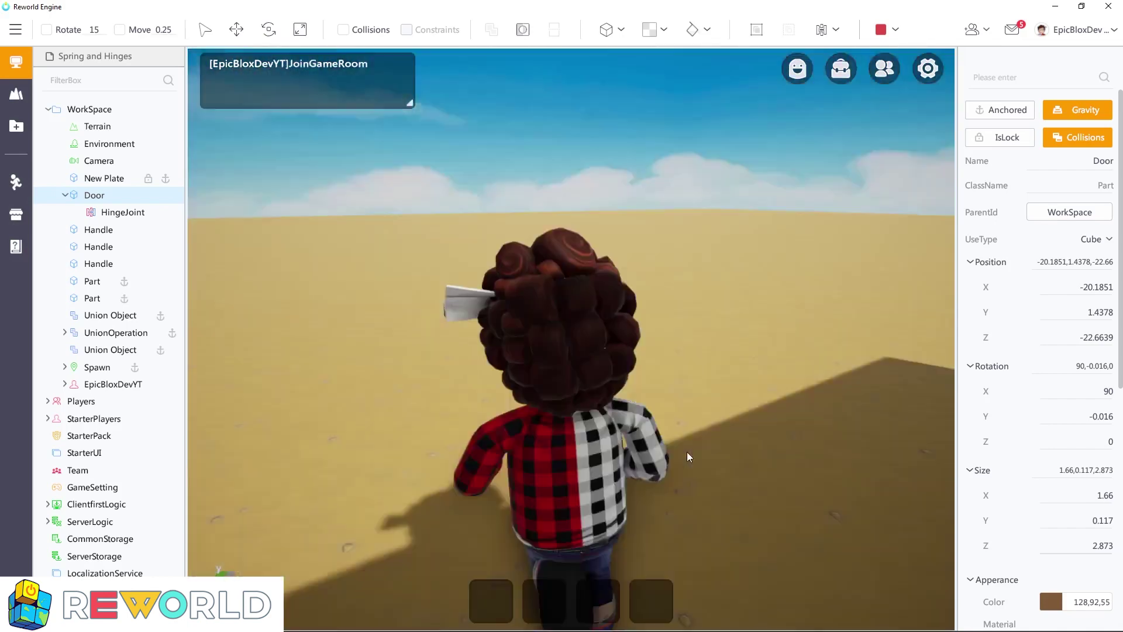
pyautogui.moveTo(686, 452); pyautogui.dragTo(640, 437, button='right')
pyautogui.press('w')
pyautogui.press('d')
pyautogui.press('s')
pyautogui.moveTo(688, 380); pyautogui.dragTo(667, 399, button='right')
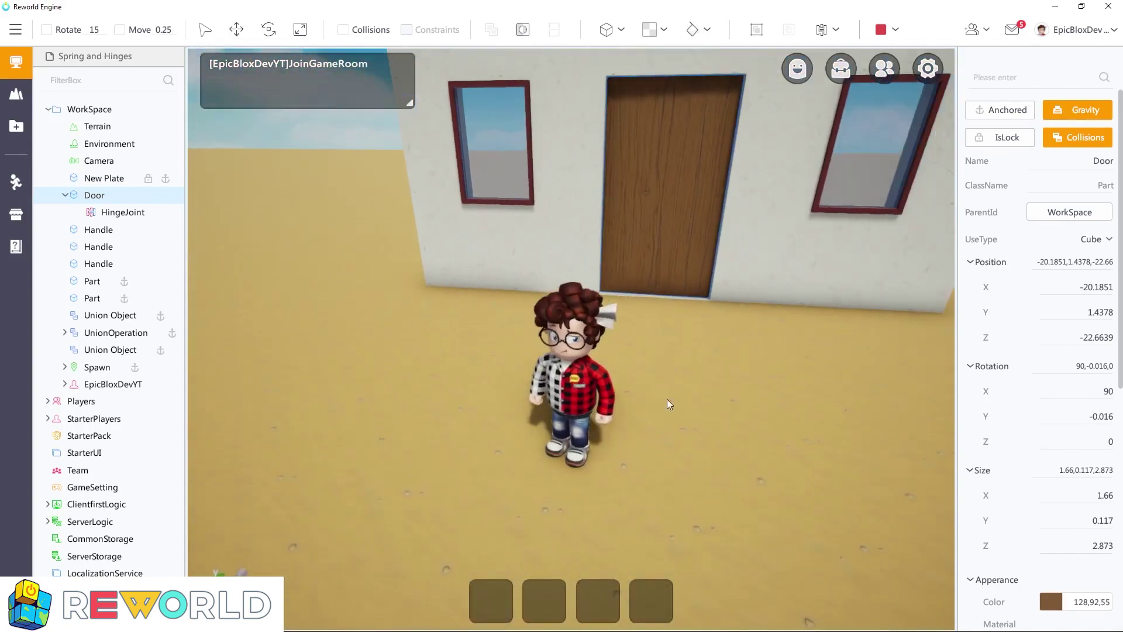
pyautogui.click(880, 29)
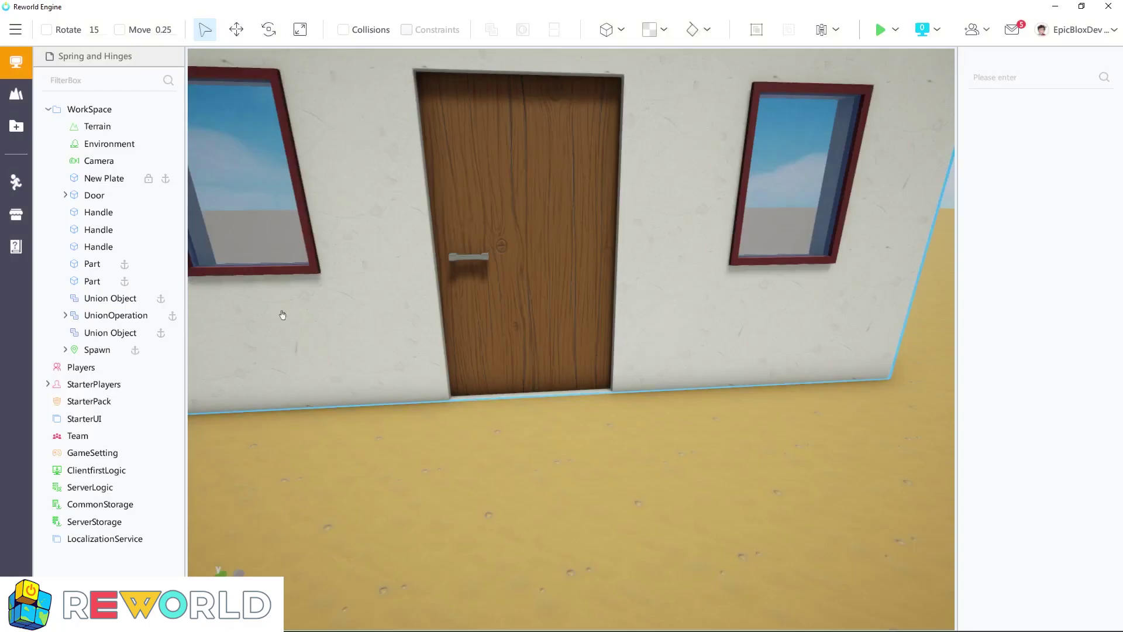
# Enable UseSpring on the door's HingeJoint, with Spring 300 and Damper 50
pyautogui.click(66, 196)
pyautogui.click(119, 216)
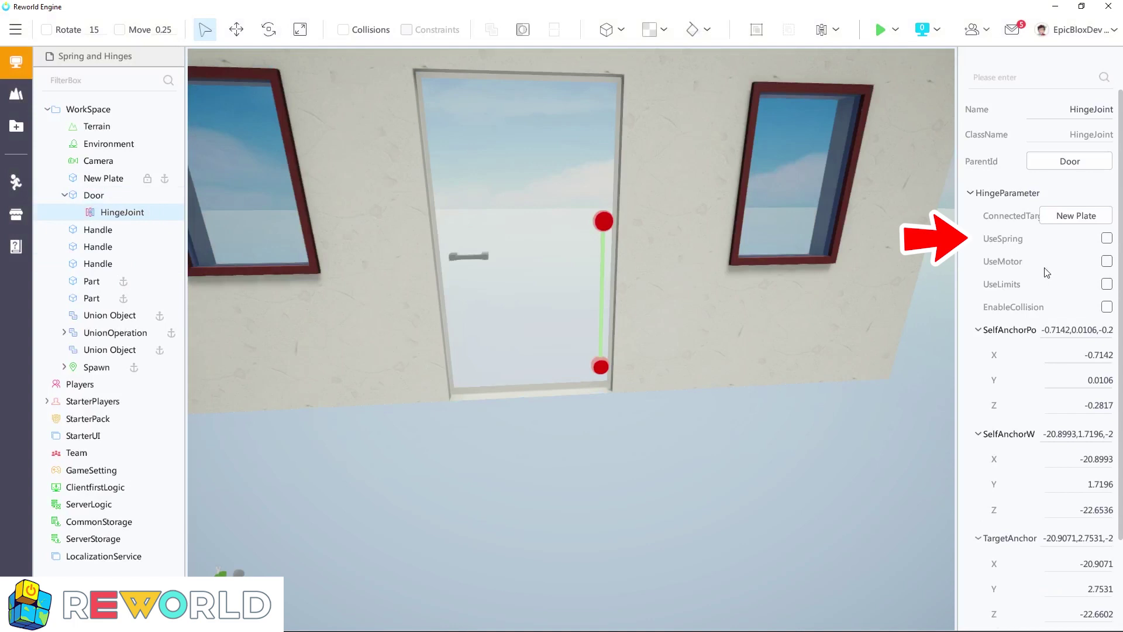
pyautogui.click(1106, 238)
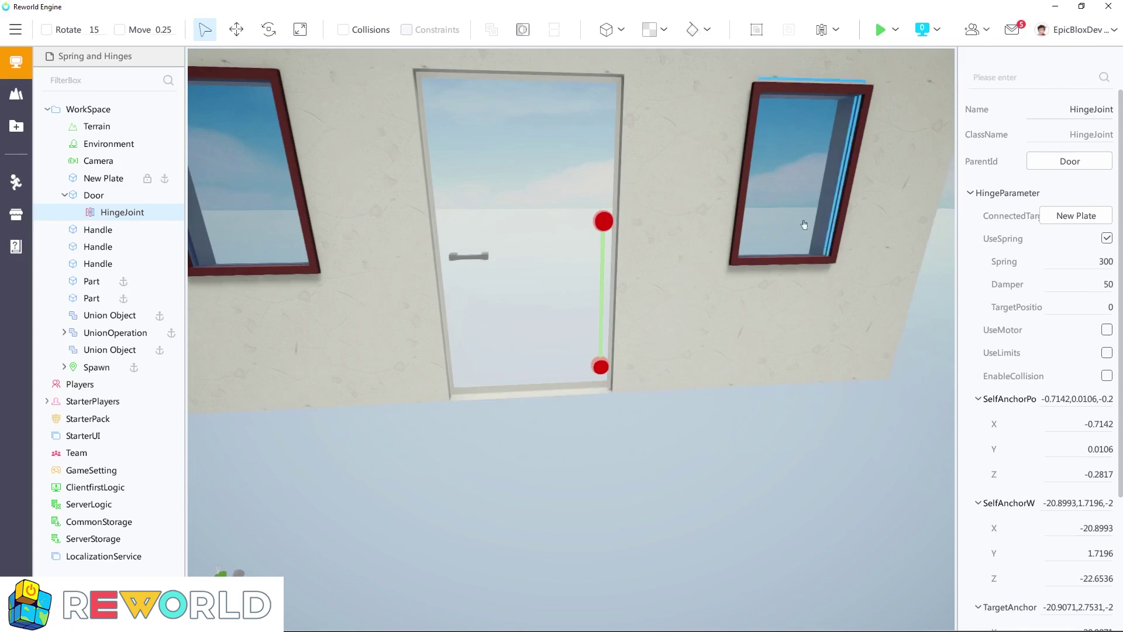
# Playtest the spring-loaded door by pushing the character through it and watching its return, and end the test
pyautogui.click(94, 195)
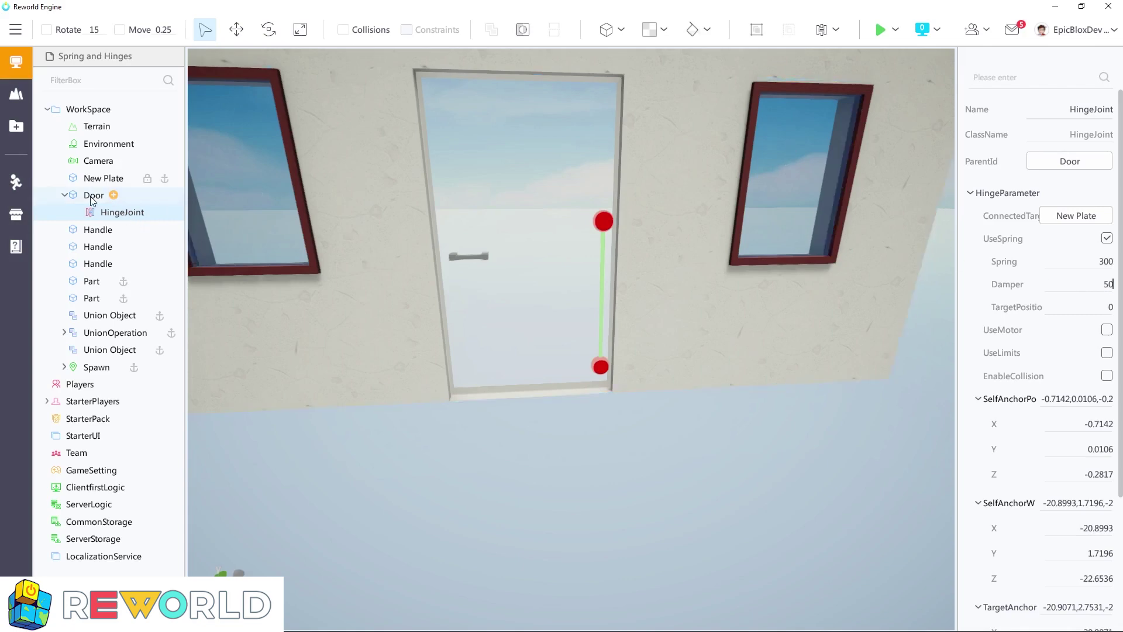
pyautogui.click(880, 29)
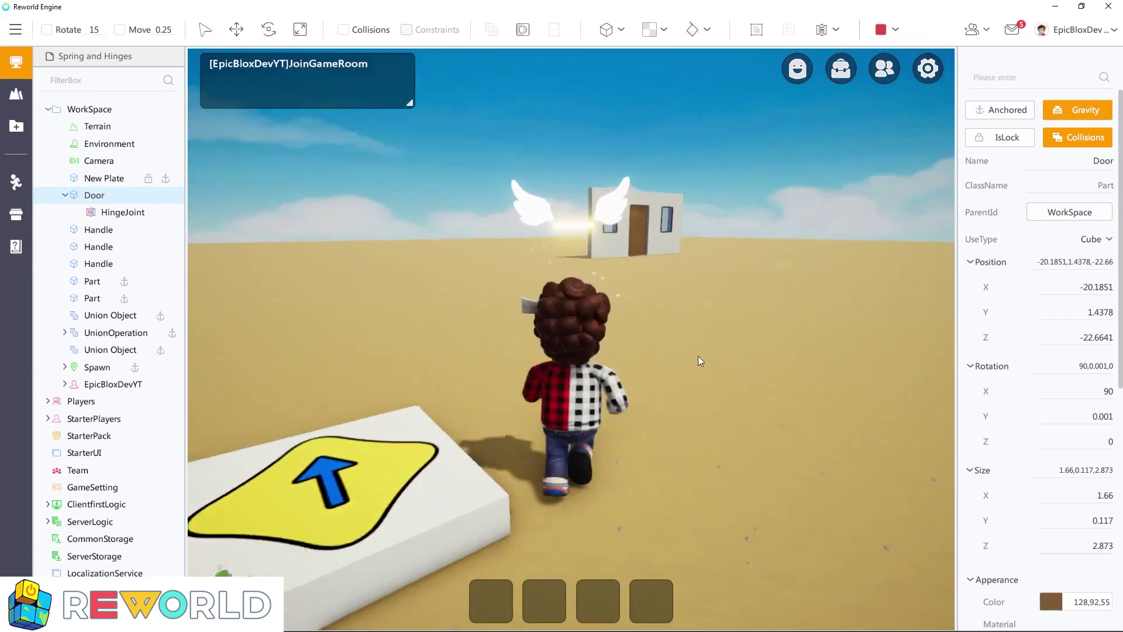
pyautogui.press('w')
pyautogui.moveTo(699, 356); pyautogui.dragTo(682, 386, button='right')
pyautogui.press('w')
pyautogui.press('w')
pyautogui.press('d')
pyautogui.press('d')
pyautogui.press('s')
pyautogui.press('w')
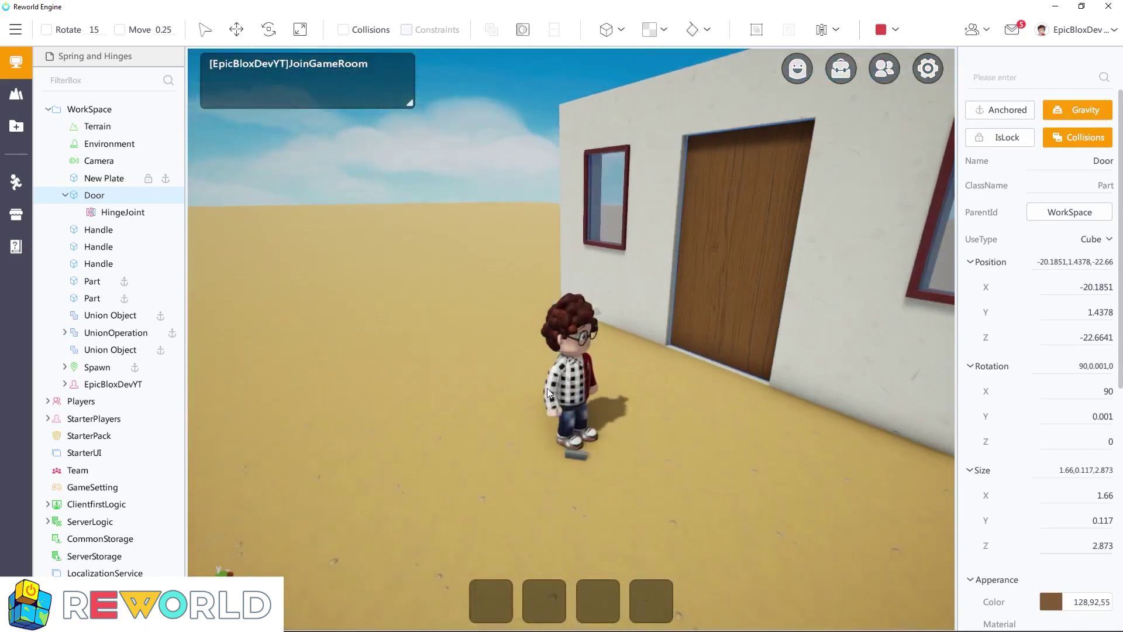
pyautogui.moveTo(600, 391); pyautogui.dragTo(802, 388, button='right')
pyautogui.press('a')
pyautogui.click(883, 31)
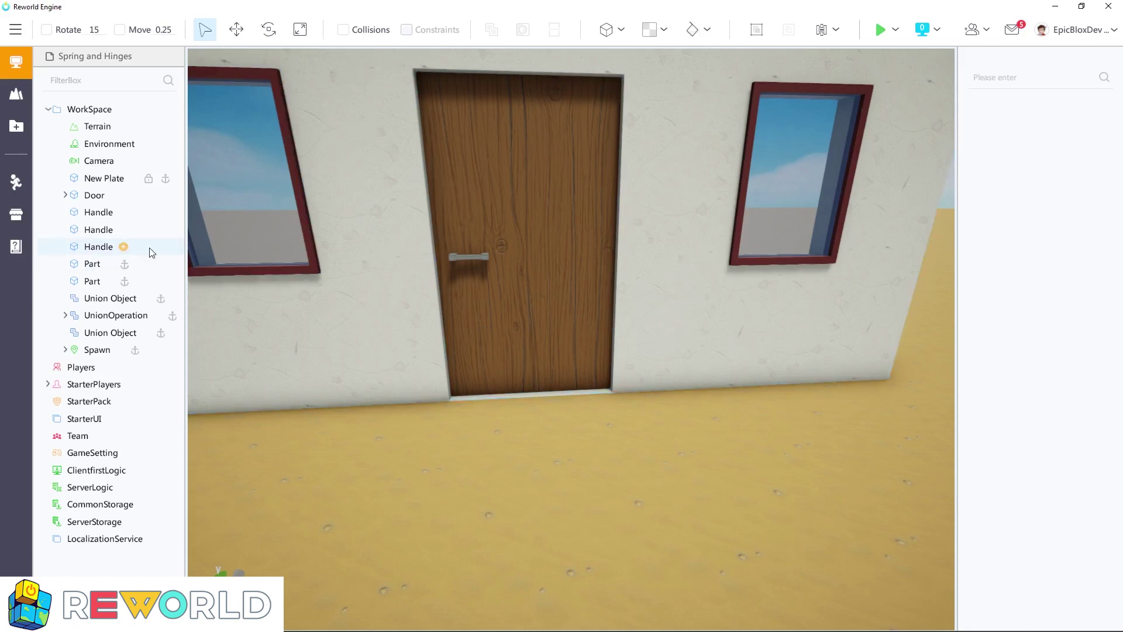
# Join the three Handle parts and the Door together with One-keySplitJoint
pyautogui.click(91, 217)
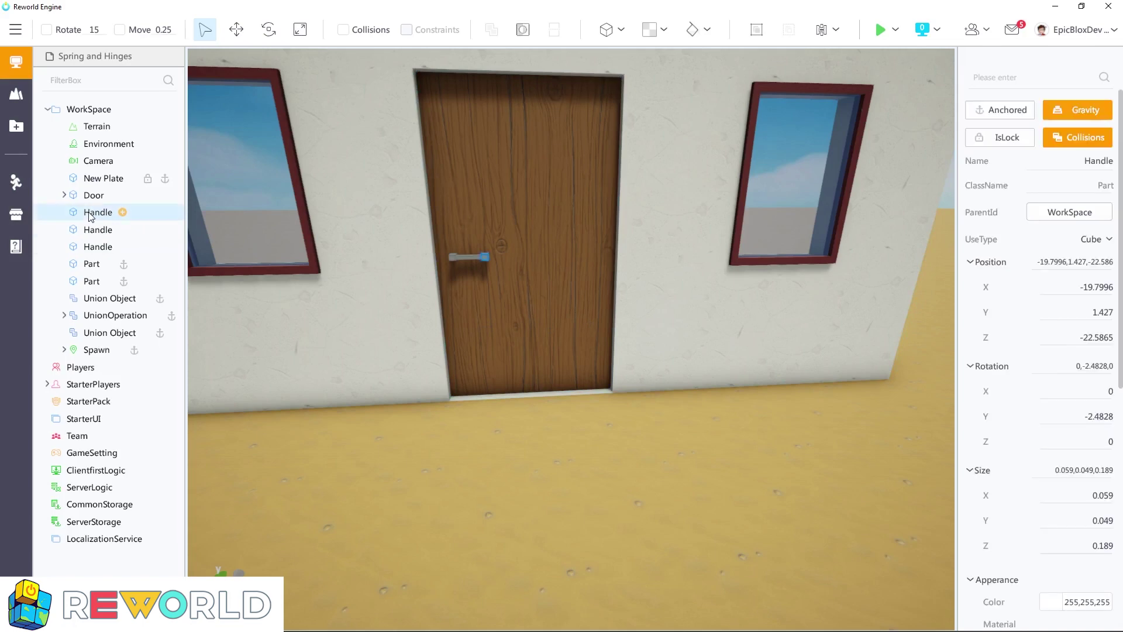
pyautogui.keyDown('ctrl'); pyautogui.click(90, 234); pyautogui.keyUp('ctrl')
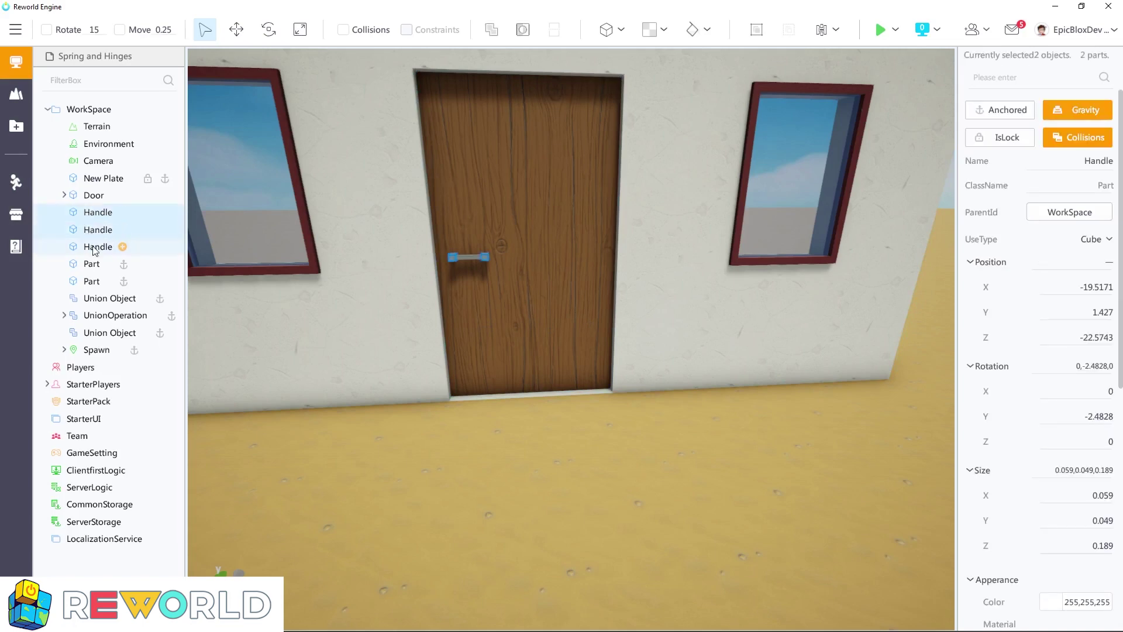
pyautogui.keyDown('ctrl'); pyautogui.click(96, 247); pyautogui.keyUp('ctrl')
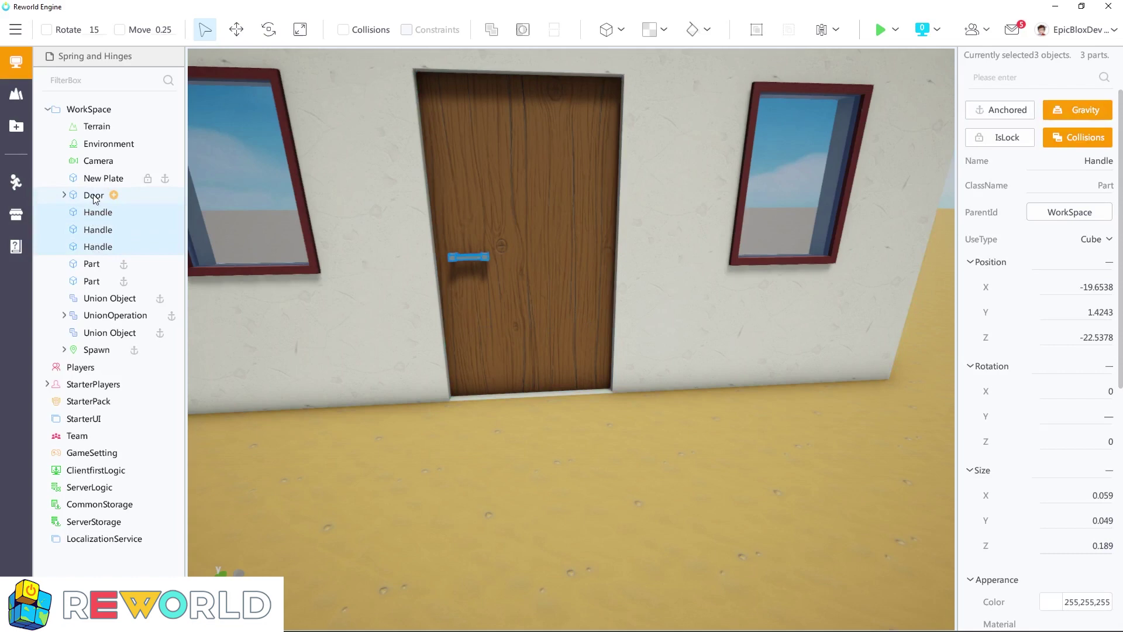
pyautogui.keyDown('ctrl'); pyautogui.click(94, 197); pyautogui.keyUp('ctrl')
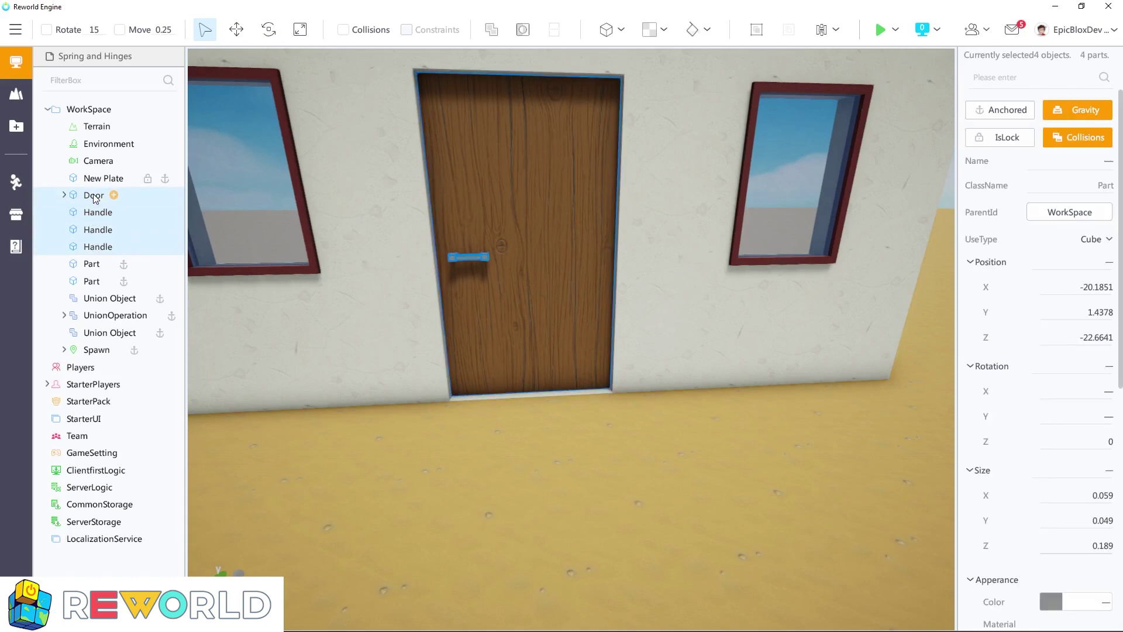
pyautogui.click(835, 29)
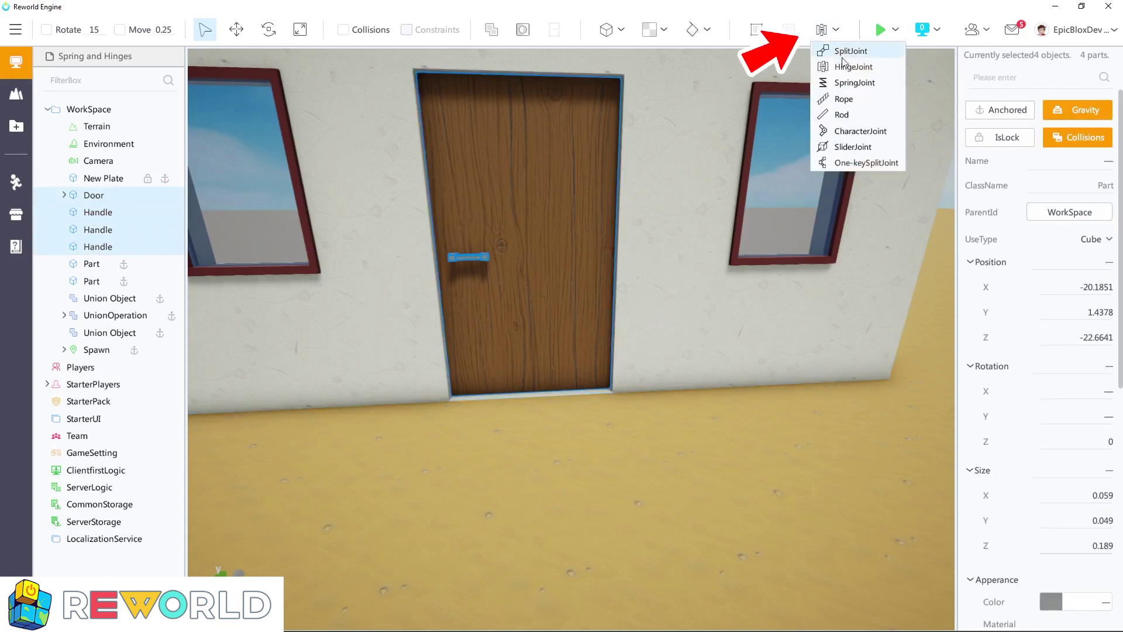
pyautogui.click(841, 165)
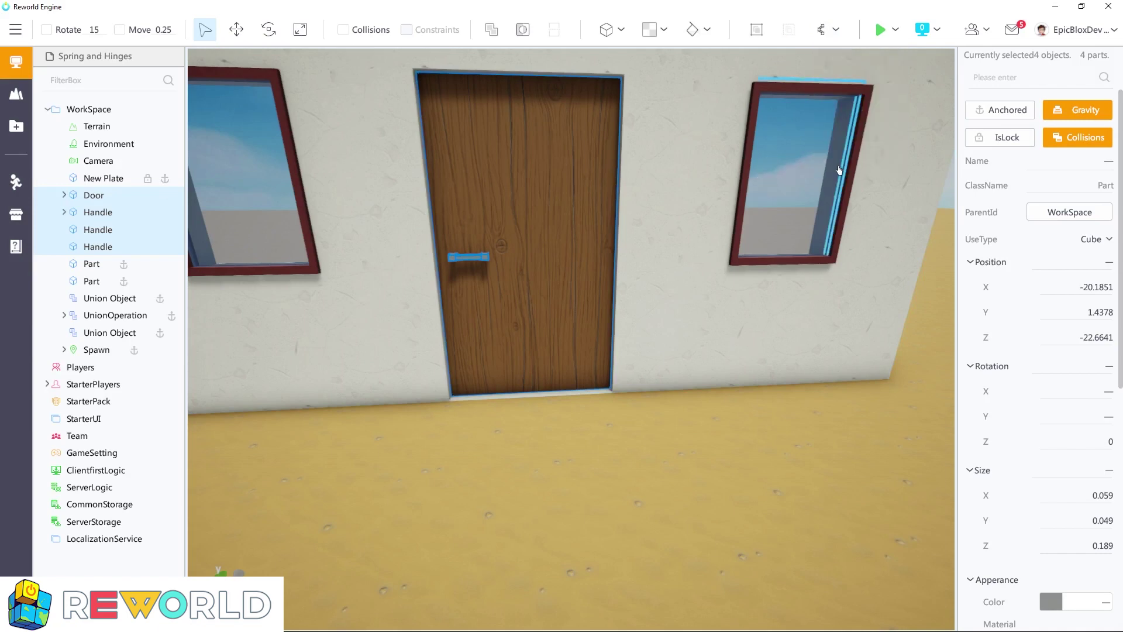
# Examine the three SplitJoints under the first Handle and the parts they connect
pyautogui.click(64, 212)
pyautogui.click(105, 229)
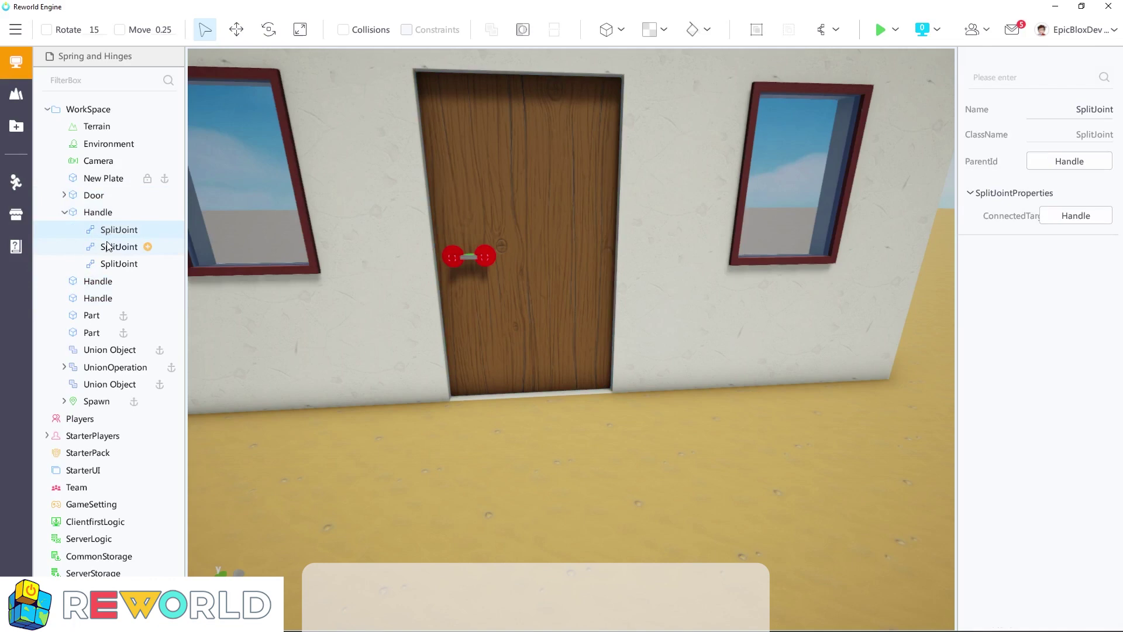
pyautogui.keyDown('shift'); pyautogui.click(115, 264); pyautogui.keyUp('shift')
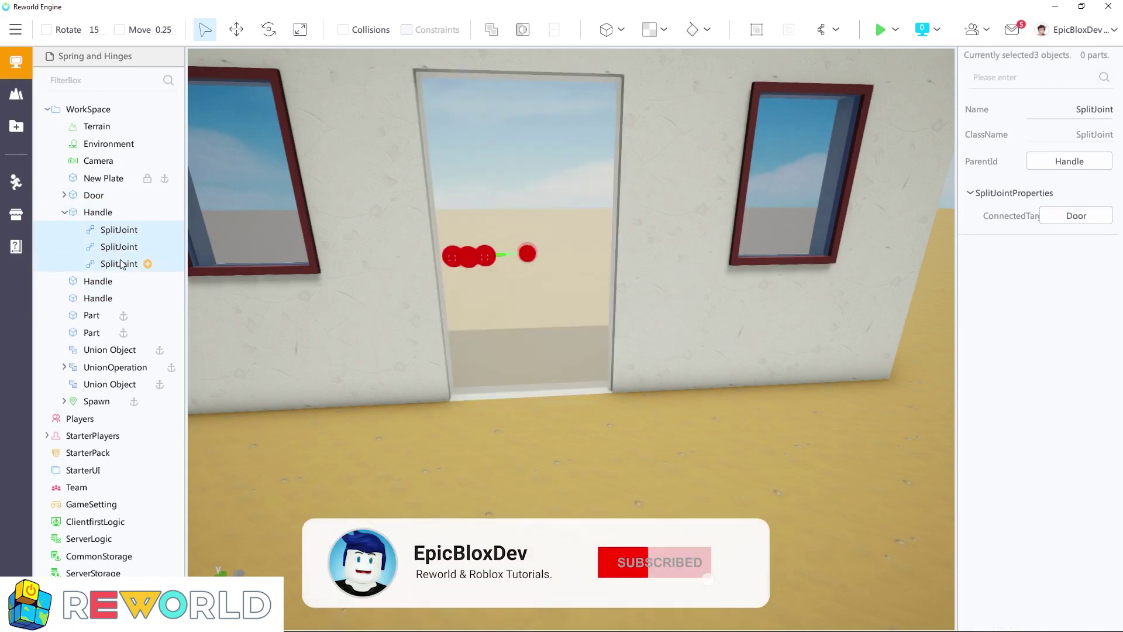
pyautogui.click(99, 213)
pyautogui.click(92, 197)
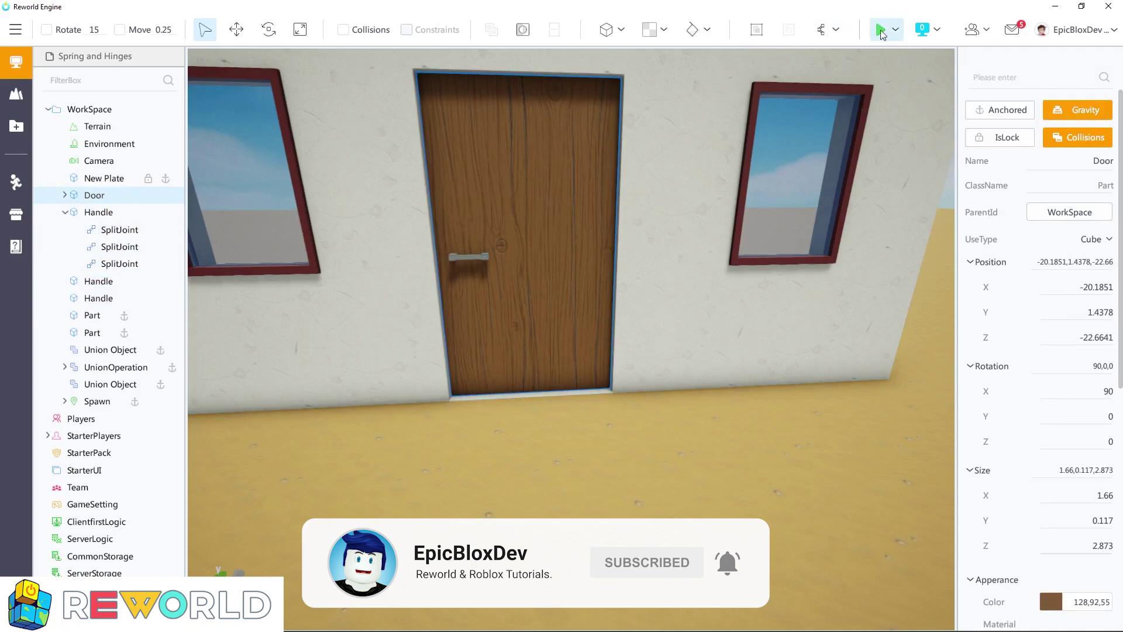
# Playtest the door with its joined handle by walking the character through it and back, and end the test
pyautogui.click(881, 31)
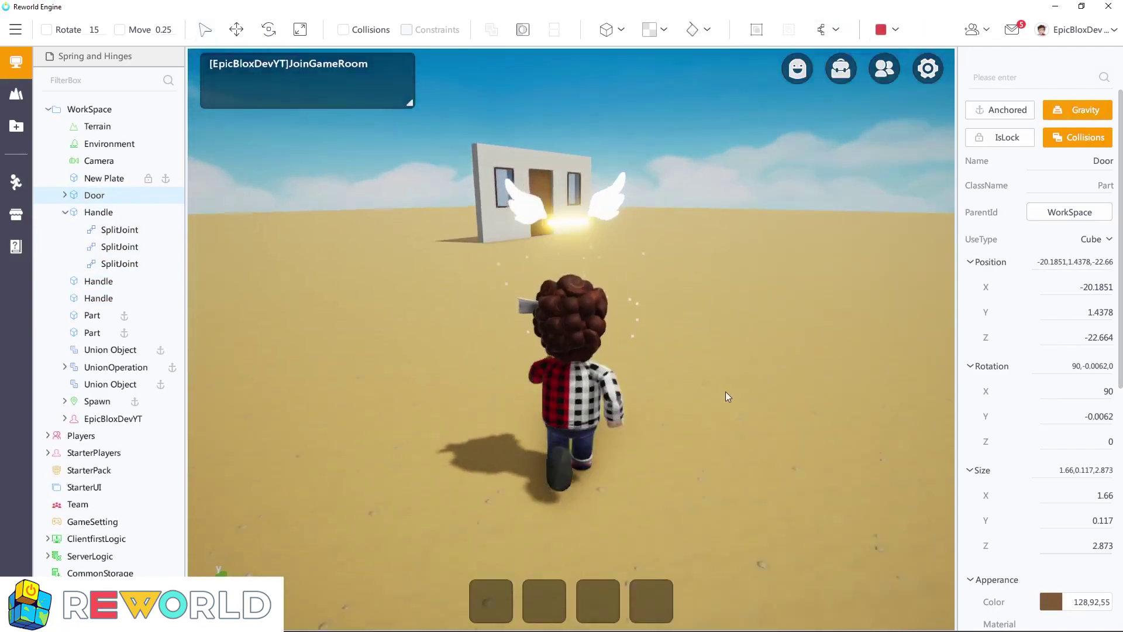
pyautogui.press('w')
pyautogui.moveTo(726, 392)
pyautogui.mouseDown(button='right')
pyautogui.moveTo(719, 419)
pyautogui.moveTo(650, 424)
pyautogui.moveTo(844, 416)
pyautogui.moveTo(633, 416)
pyautogui.moveTo(825, 416)
pyautogui.moveTo(658, 406)
pyautogui.mouseUp(button='right')
pyautogui.press('d')
pyautogui.press('w')
pyautogui.press('w')
pyautogui.press('d')
pyautogui.press('s')
pyautogui.press('w')
pyautogui.press('s')
pyautogui.press('d')
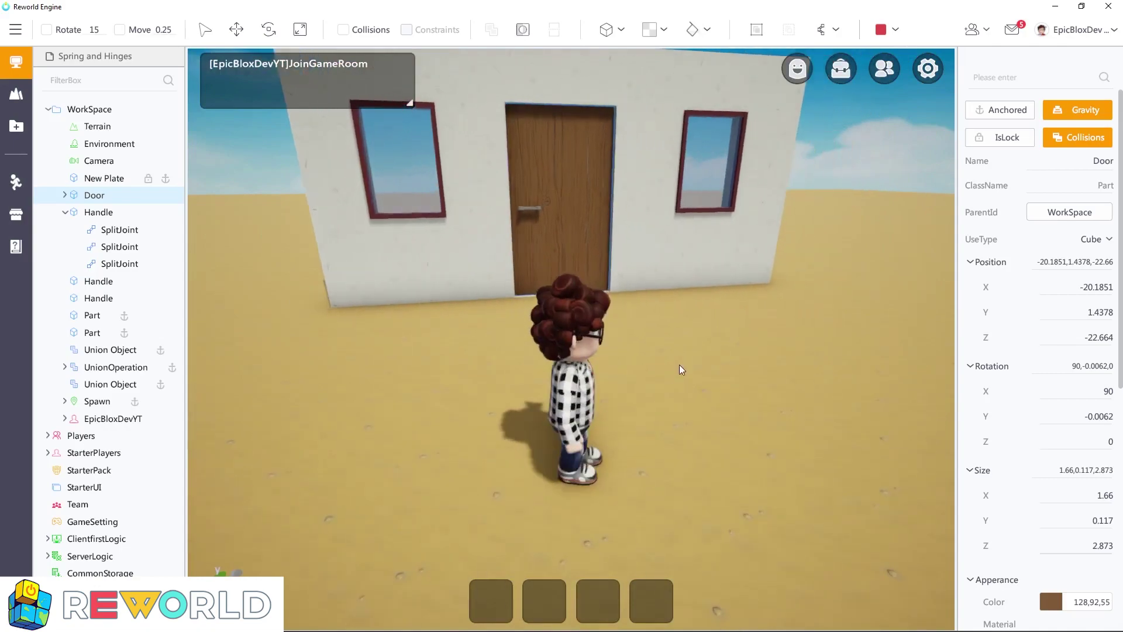
pyautogui.moveTo(679, 364); pyautogui.dragTo(656, 345, button='right')
pyautogui.press('s')
pyautogui.click(881, 31)
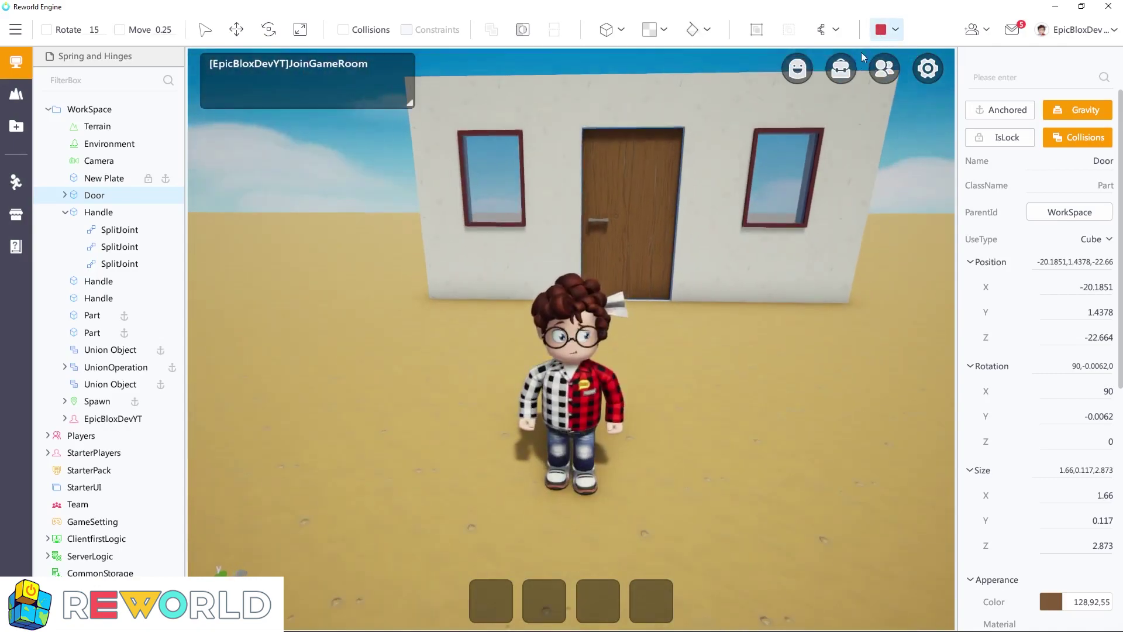
pyautogui.click(880, 29)
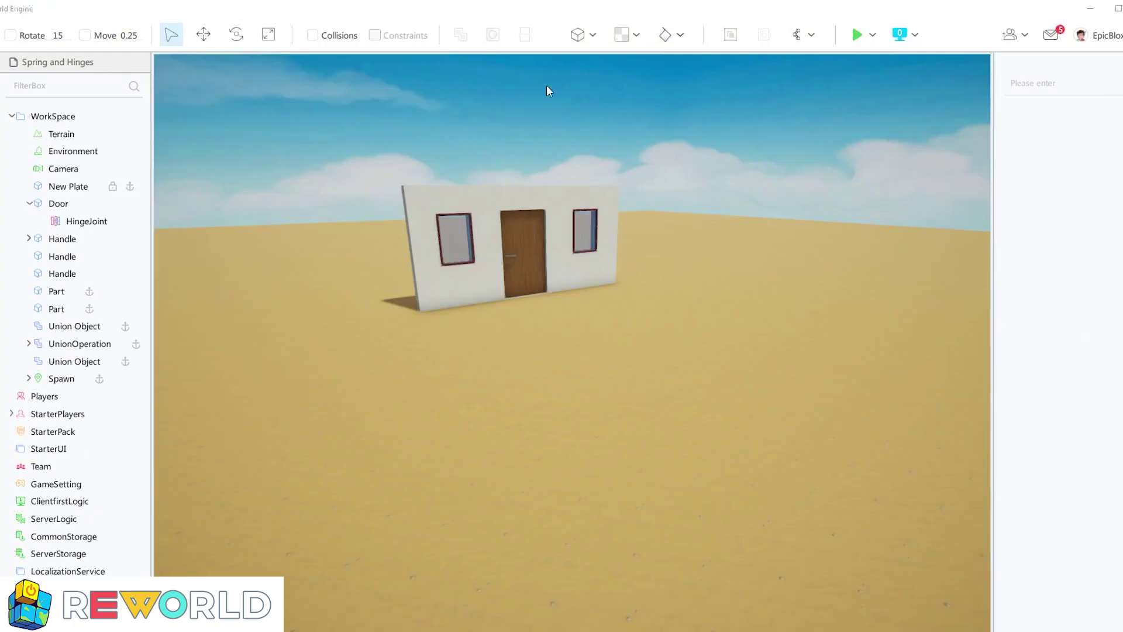
# Add two parts on the ground in front of the wall and raise the second one high above the first
pyautogui.click(577, 34)
pyautogui.moveTo(576, 341); pyautogui.dragTo(651, 390)
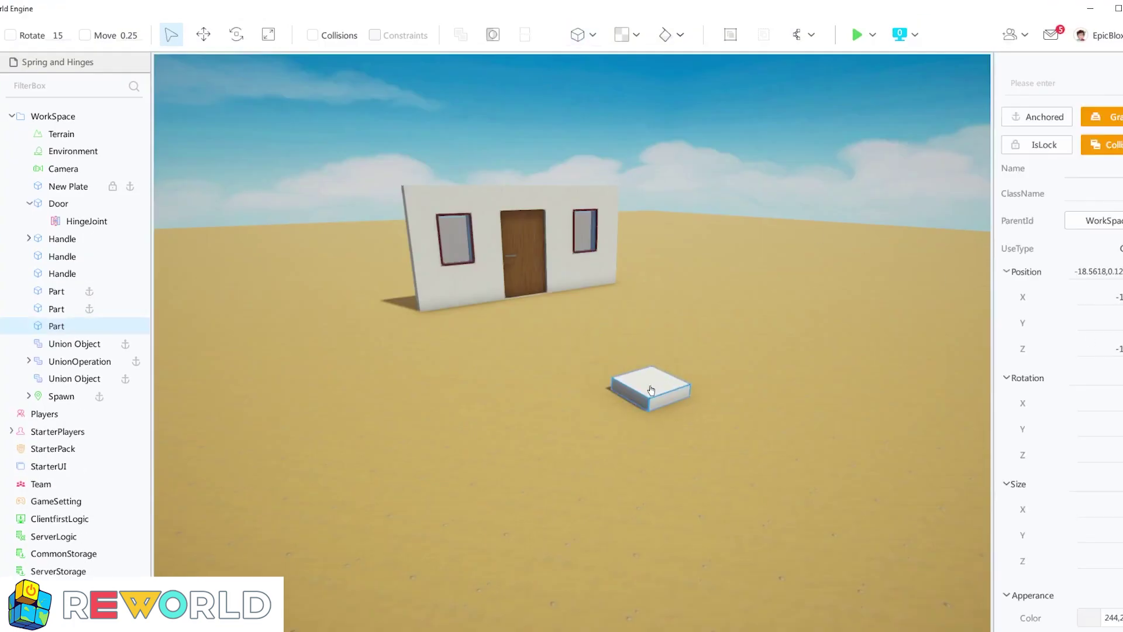
pyautogui.click(575, 36)
pyautogui.moveTo(578, 344); pyautogui.dragTo(658, 372)
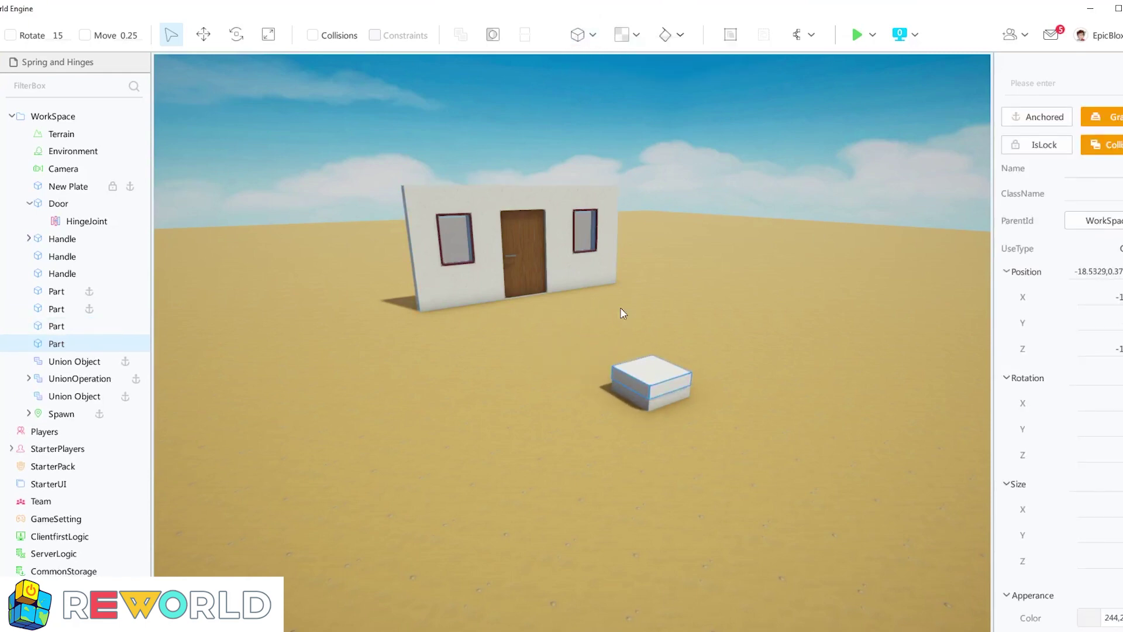
pyautogui.click(204, 34)
pyautogui.moveTo(658, 293); pyautogui.dragTo(673, 217)
pyautogui.click(737, 420)
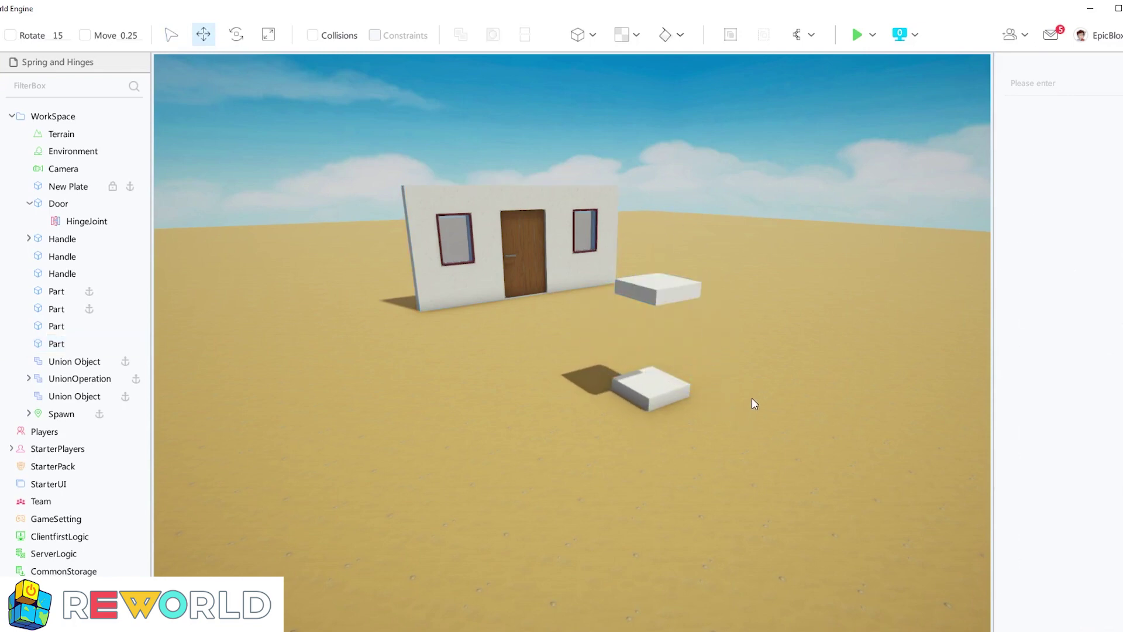
# Playtest the two unjoined parts to watch how the raised one behaves, and end the test
pyautogui.click(858, 37)
pyautogui.press('w')
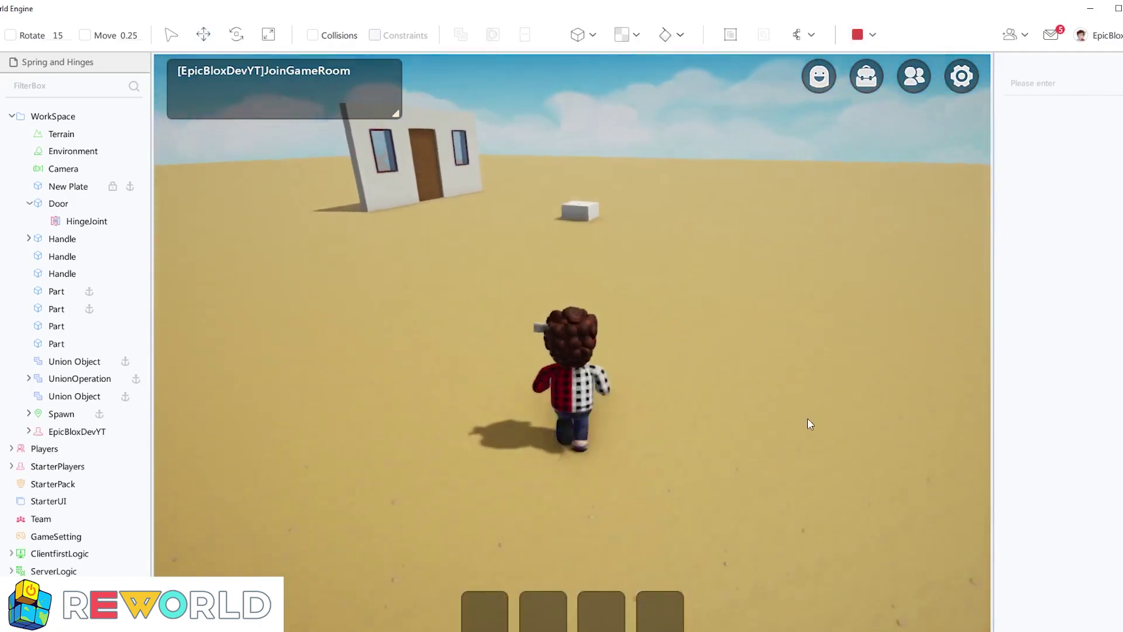
pyautogui.click(858, 36)
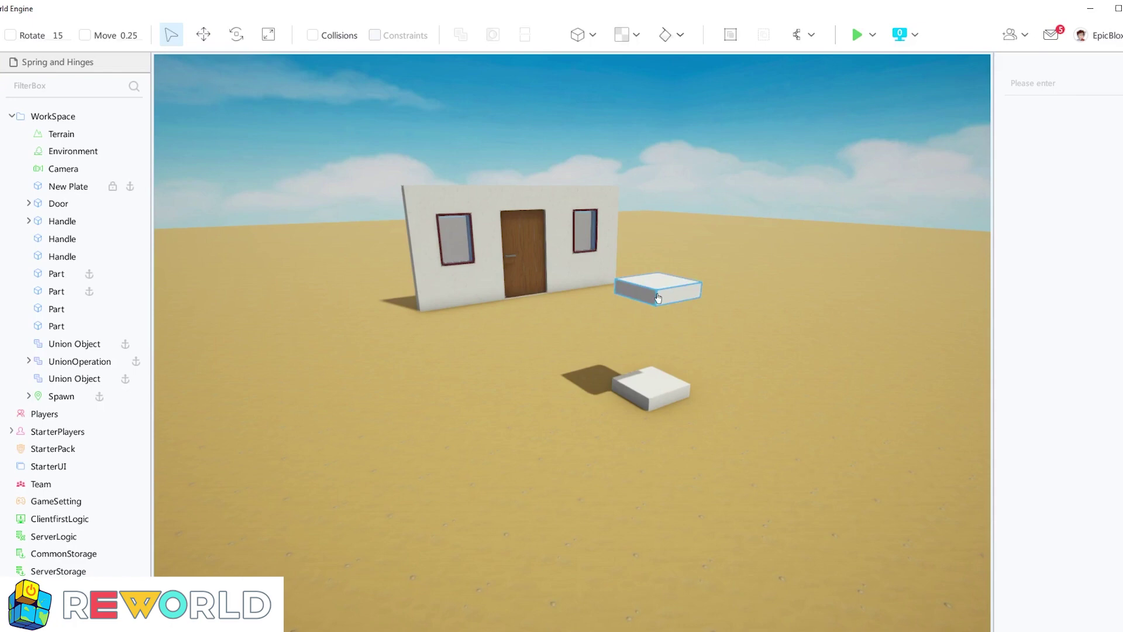
# Join the raised part and the ground part with One-keySplitJoint and reveal the joint under its parent part
pyautogui.click(658, 300)
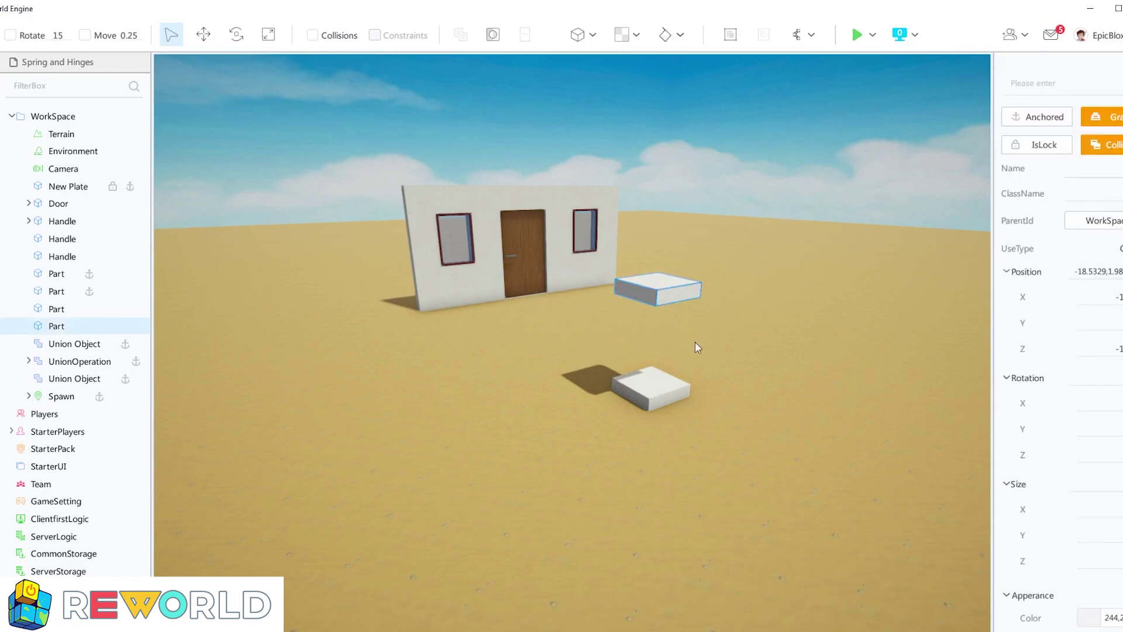
pyautogui.keyDown('ctrl'); pyautogui.click(660, 392); pyautogui.keyUp('ctrl')
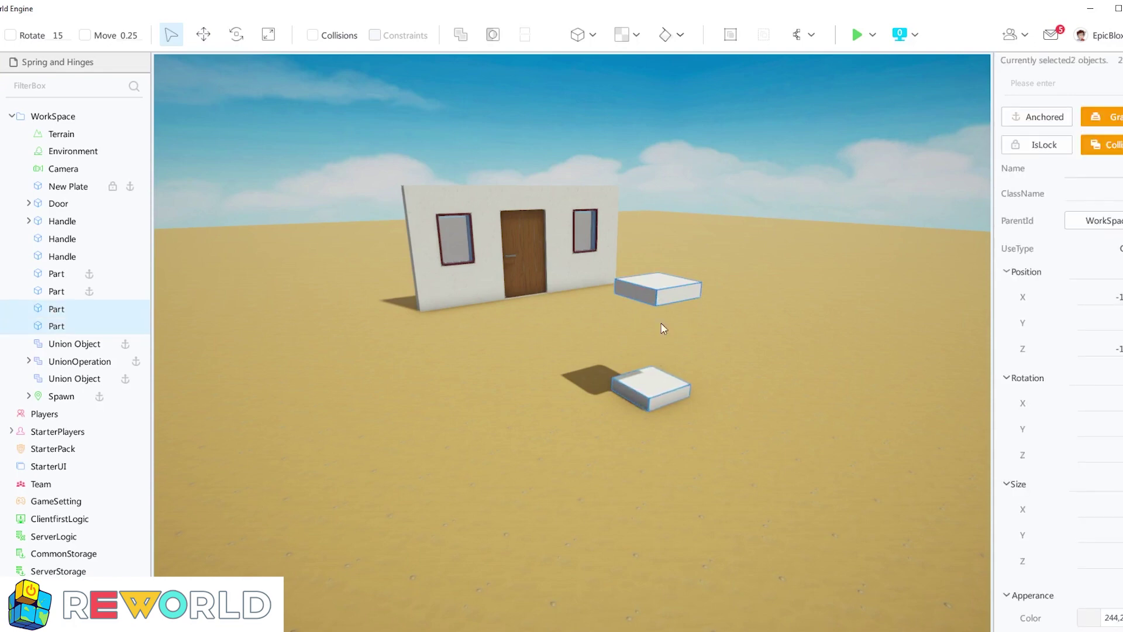
pyautogui.click(808, 34)
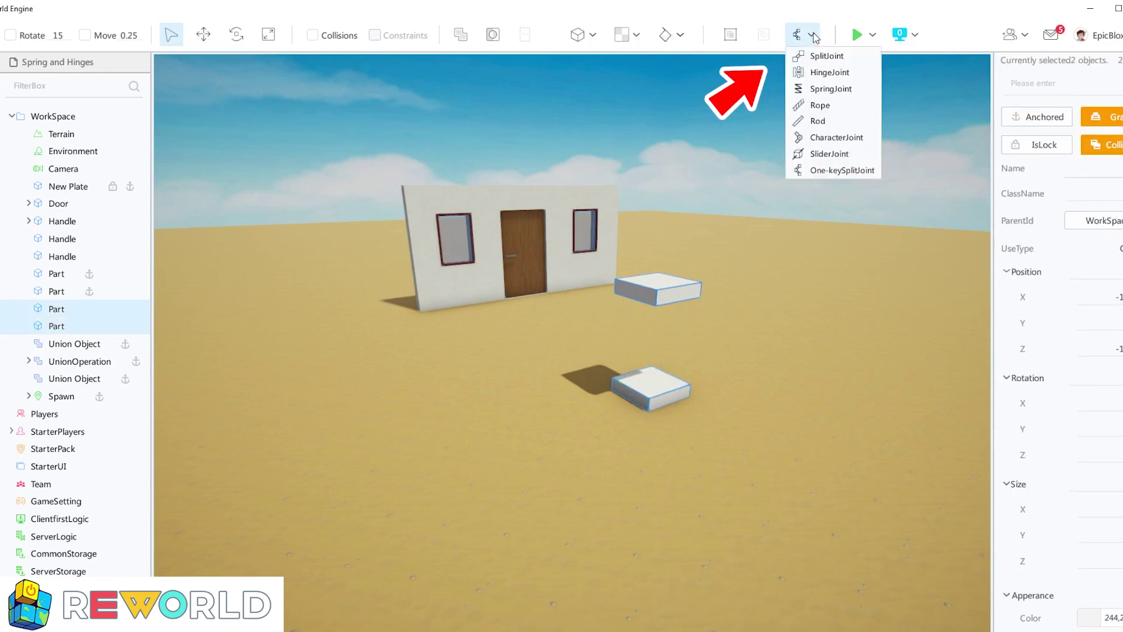
pyautogui.click(832, 173)
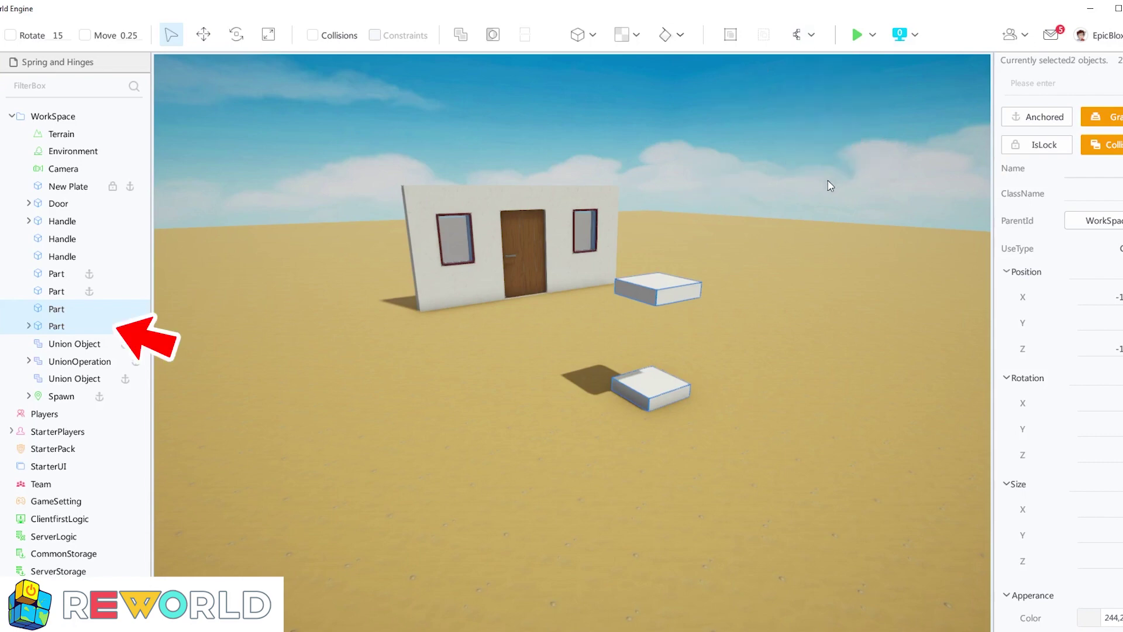
pyautogui.click(29, 327)
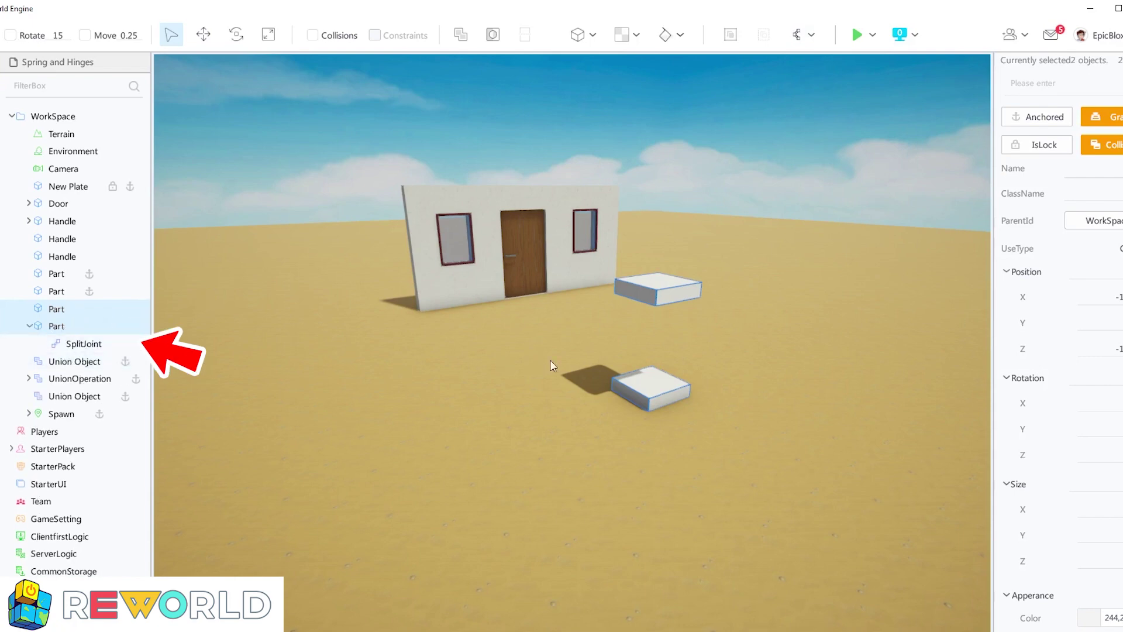
# Playtest the two joined parts by pushing the character into them from several sides, and end the test
pyautogui.click(857, 34)
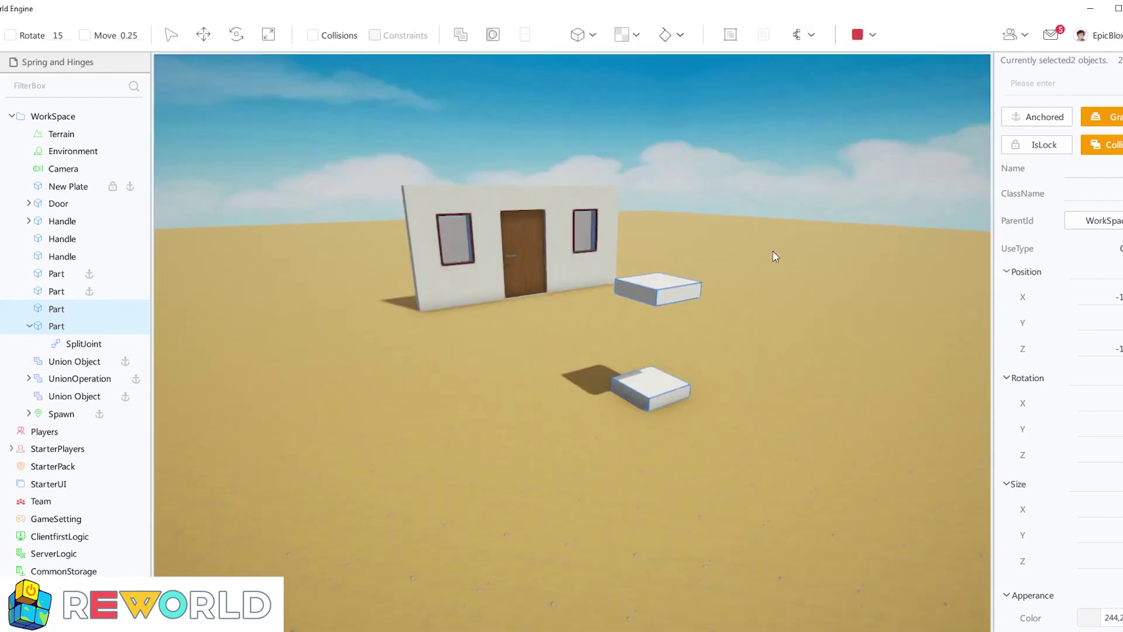
pyautogui.press('w')
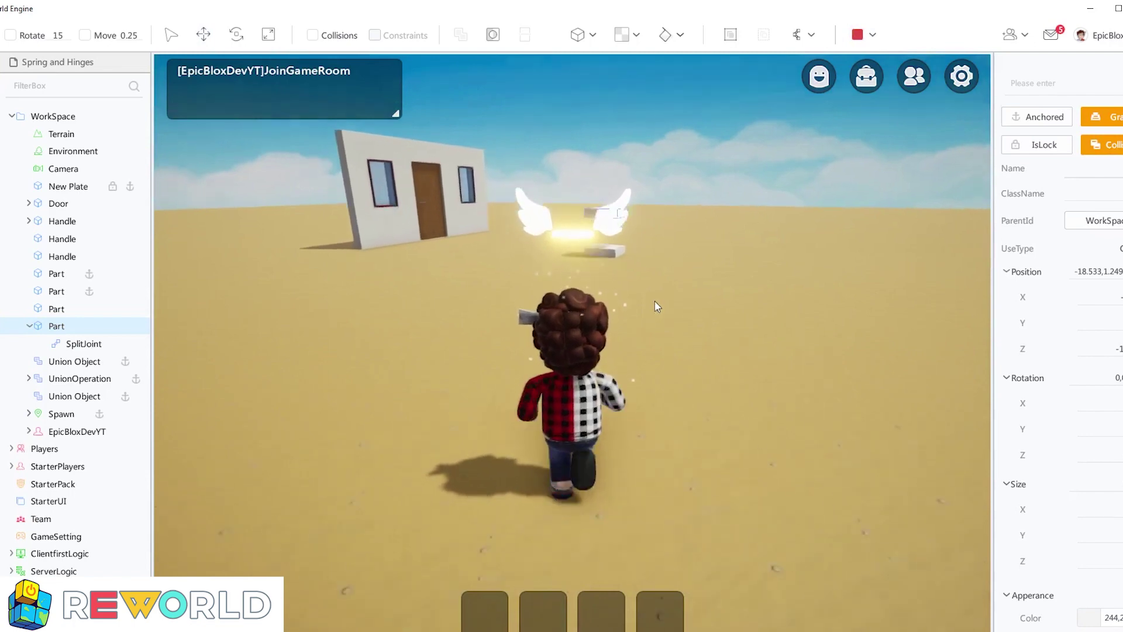
pyautogui.moveTo(654, 300); pyautogui.dragTo(667, 312, button='right')
pyautogui.press('w')
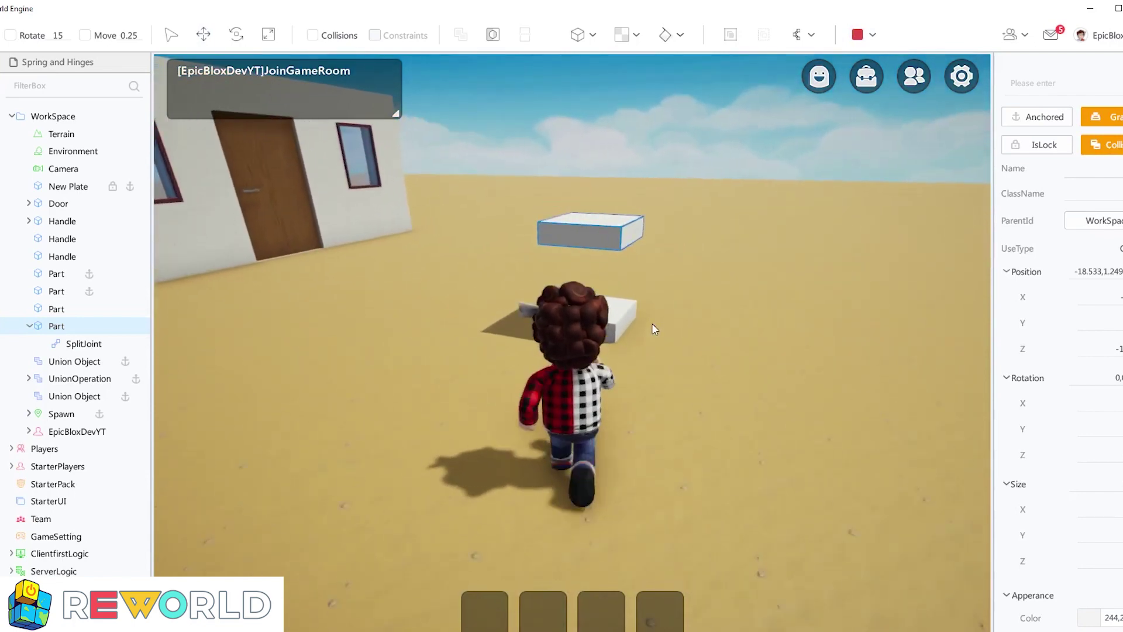
pyautogui.press('a')
pyautogui.moveTo(665, 324); pyautogui.dragTo(805, 355, button='right')
pyautogui.press('s')
pyautogui.press('w')
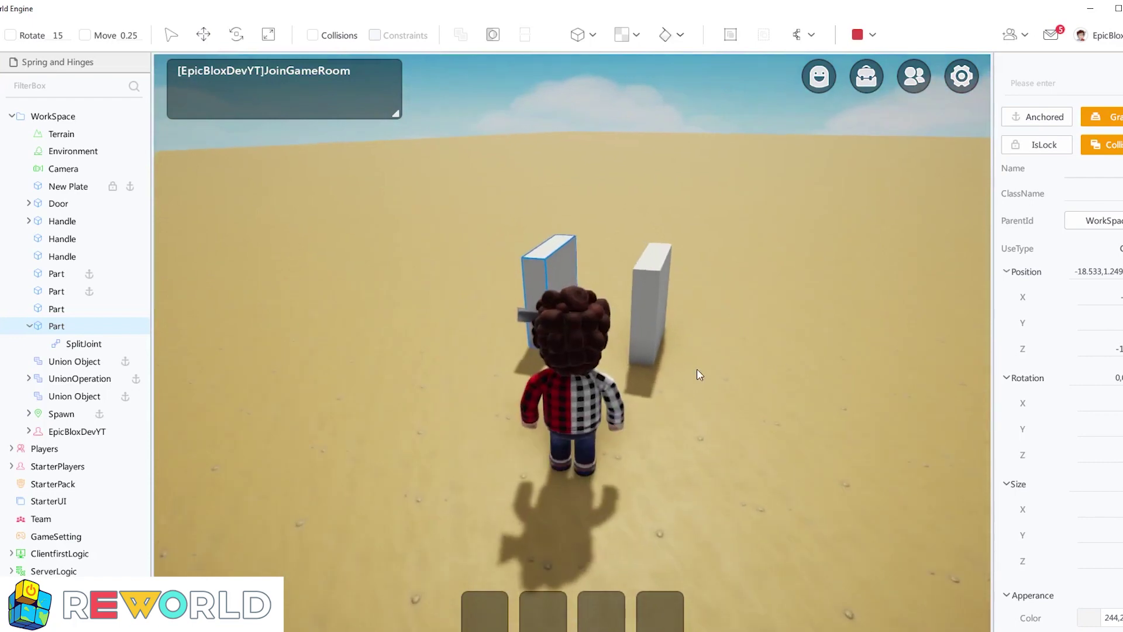
pyautogui.moveTo(684, 369); pyautogui.dragTo(712, 378, button='right')
pyautogui.press('w')
pyautogui.press('s')
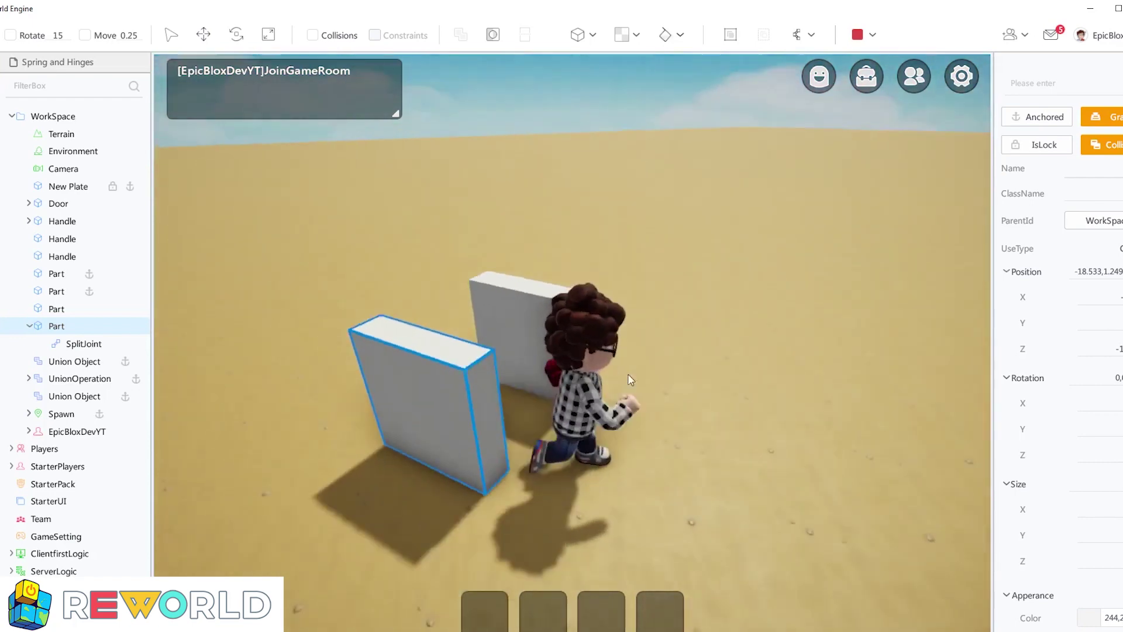
pyautogui.press('w')
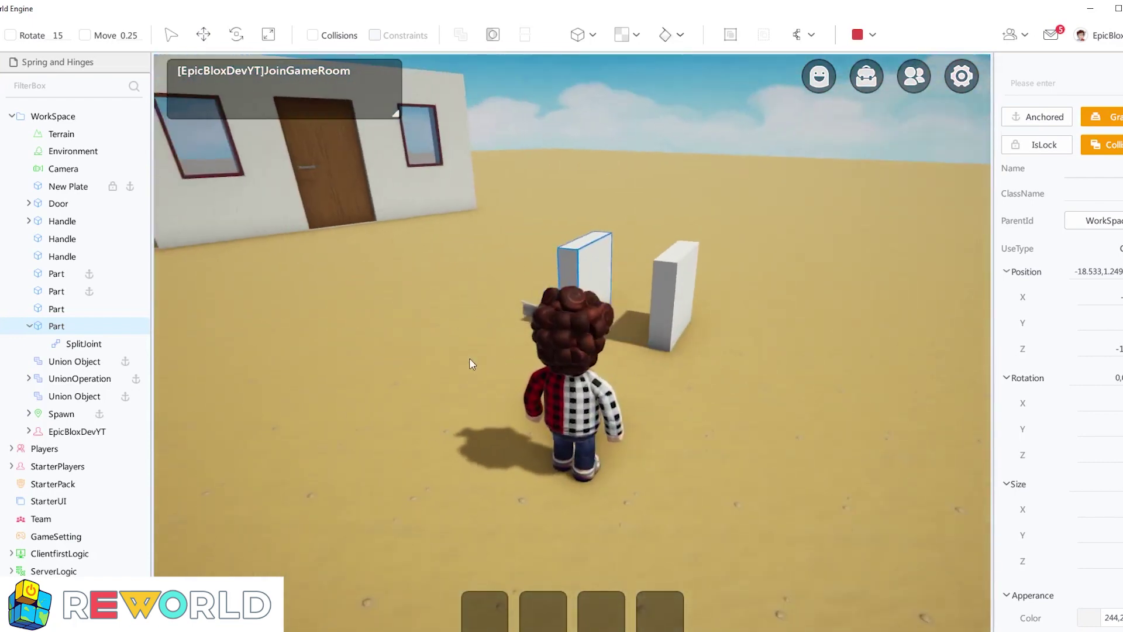
pyautogui.click(856, 36)
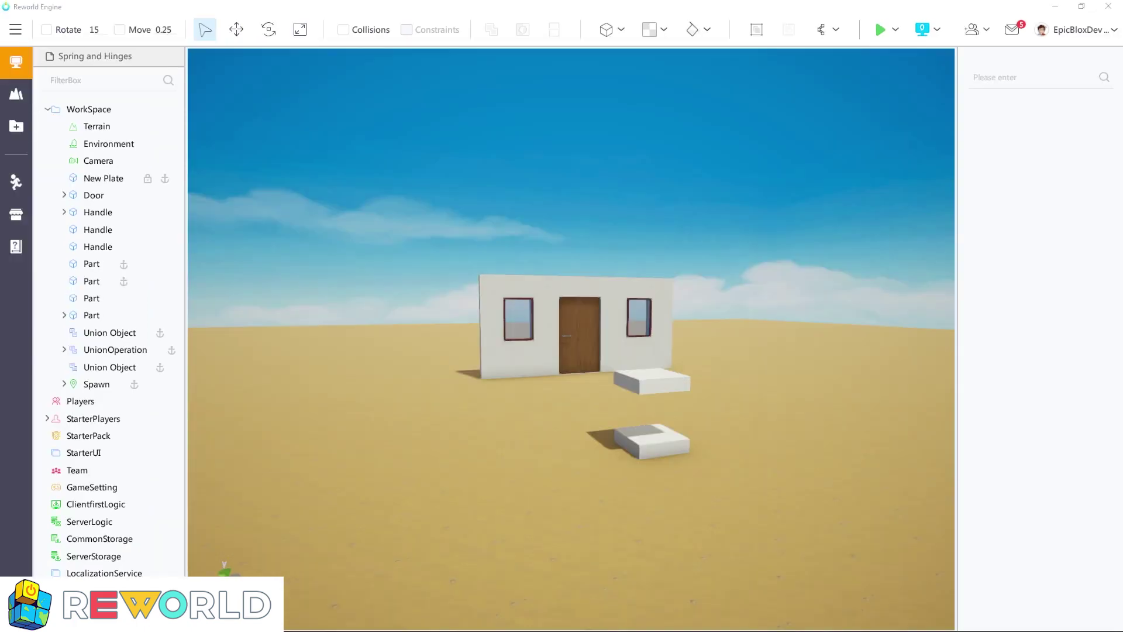
# Anchor all three Handle parts on the door
pyautogui.click(100, 212)
pyautogui.keyDown('shift'); pyautogui.click(100, 247); pyautogui.keyUp('shift')
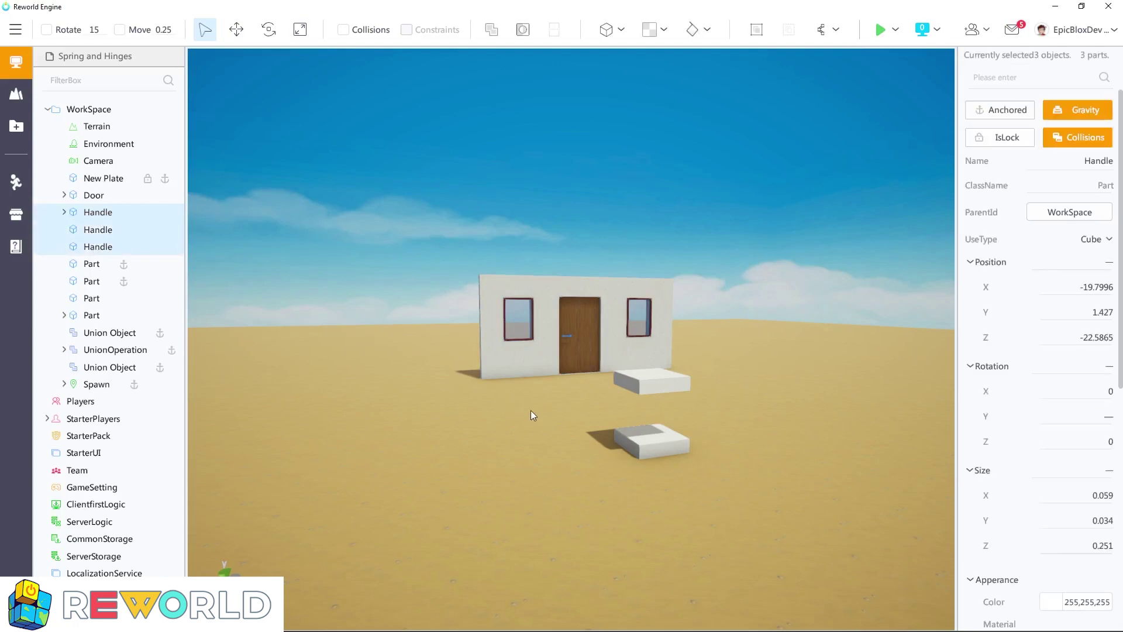
pyautogui.scroll(10, 531, 415)
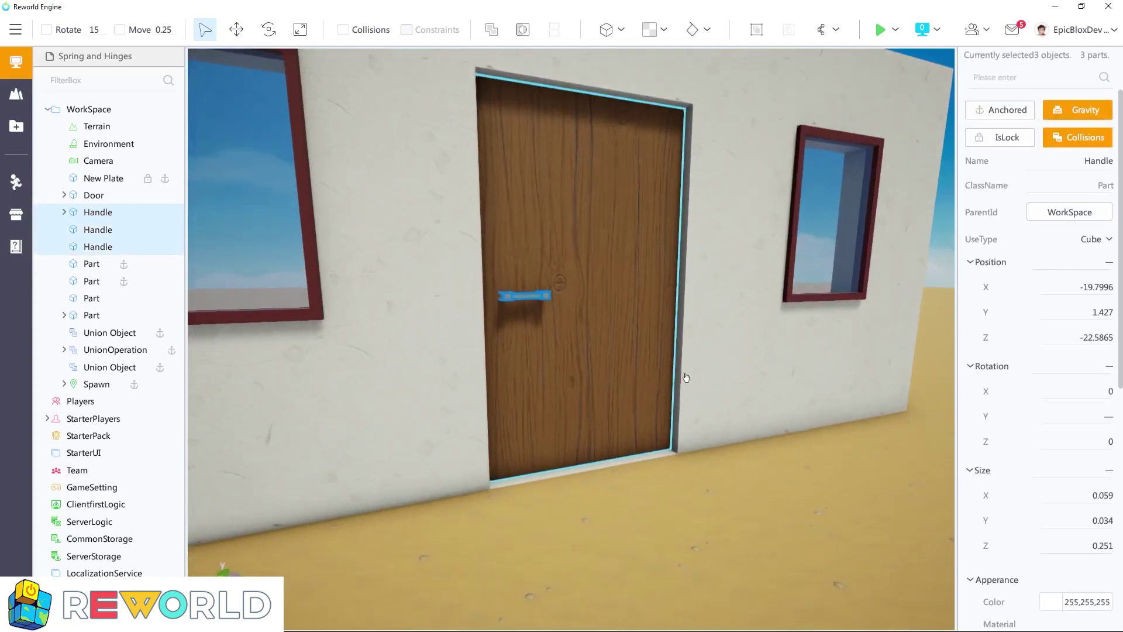
pyautogui.click(1007, 111)
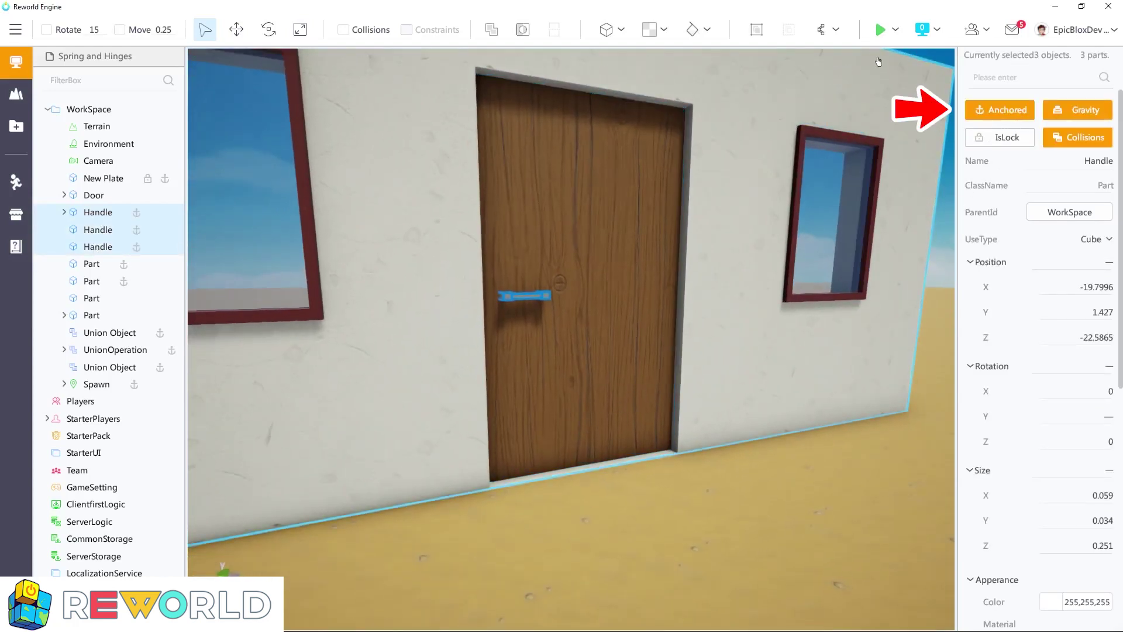
# Playtest the door with its handle anchored by walking the character against it and backing away
pyautogui.click(880, 29)
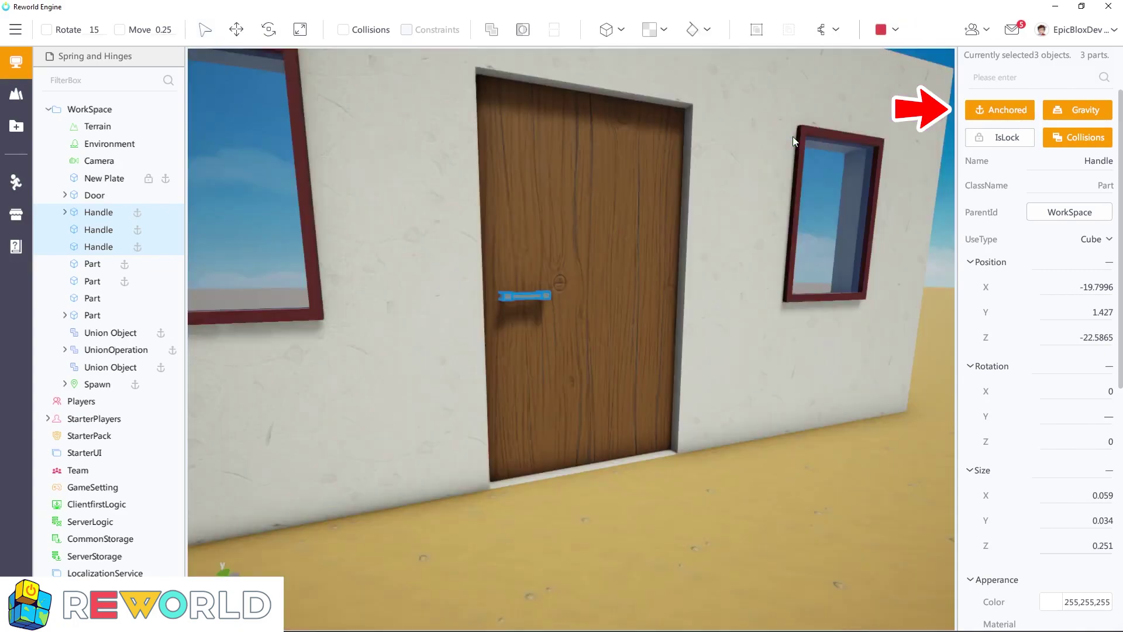
pyautogui.press('w')
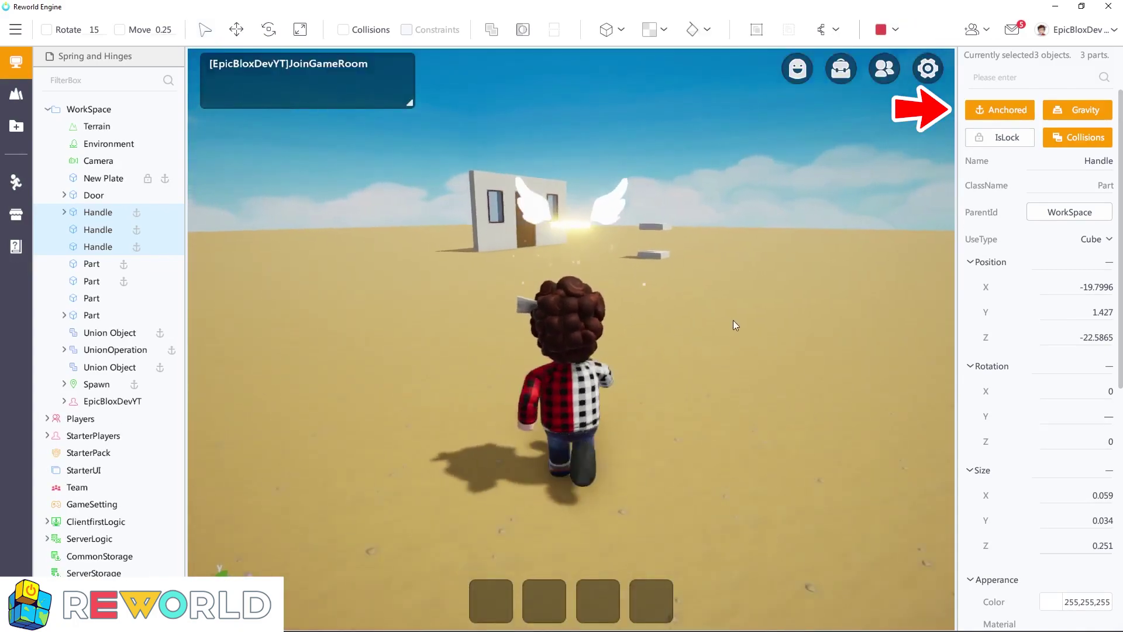
pyautogui.press('w')
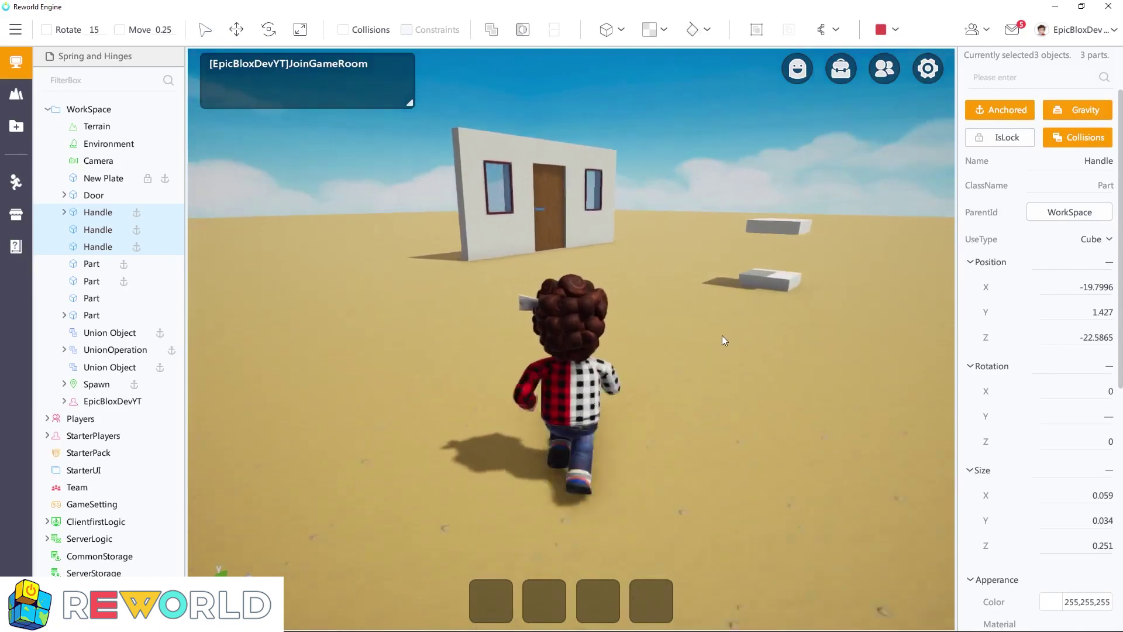
pyautogui.press('w')
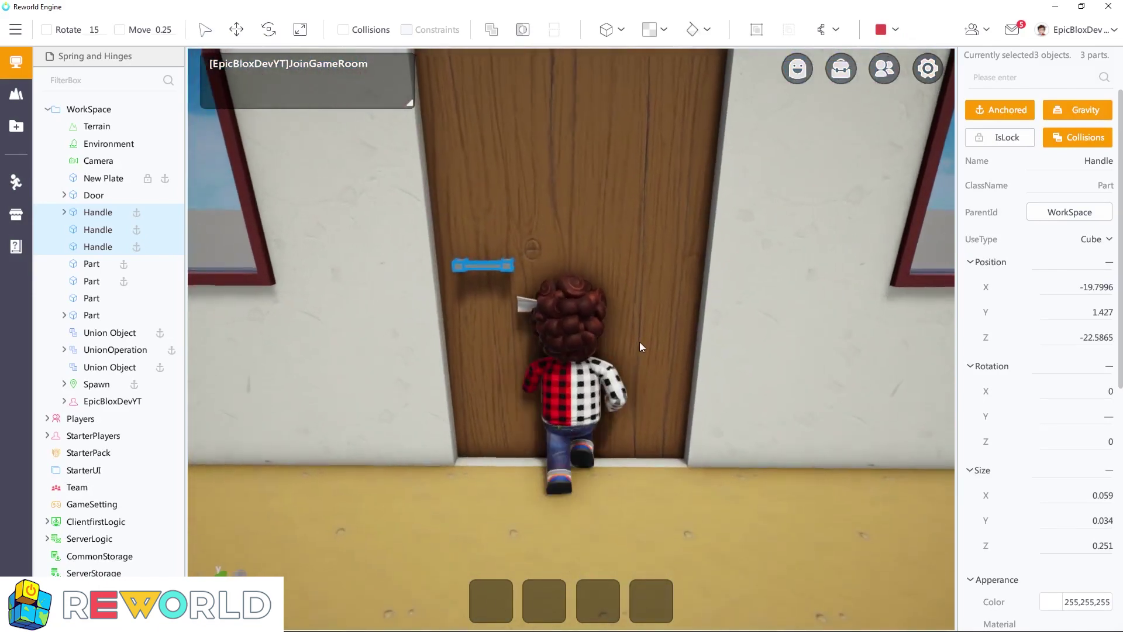
pyautogui.press('s')
pyautogui.moveTo(644, 315); pyautogui.dragTo(648, 315, button='right')
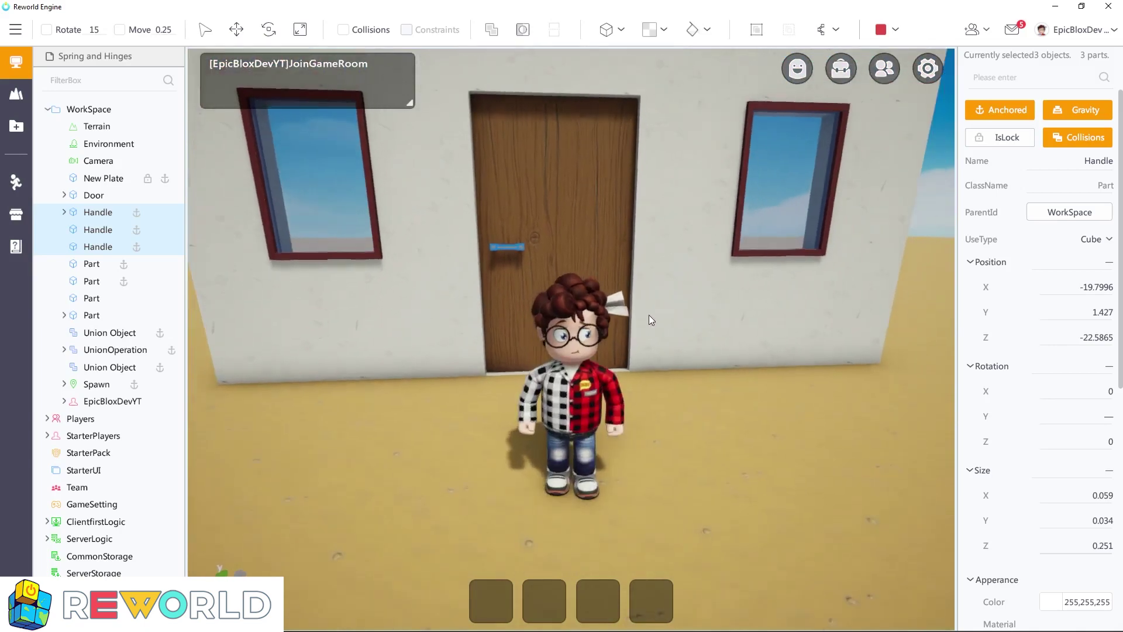
# Unanchor the three Handle parts during the test and push the character through the door
pyautogui.click(995, 109)
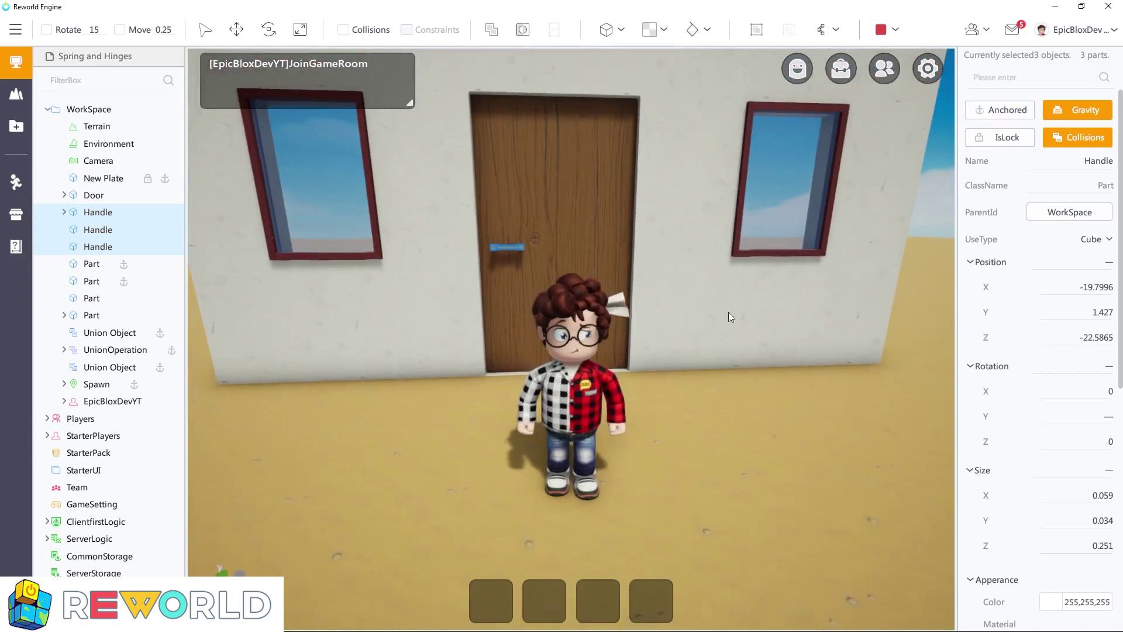
pyautogui.press('w')
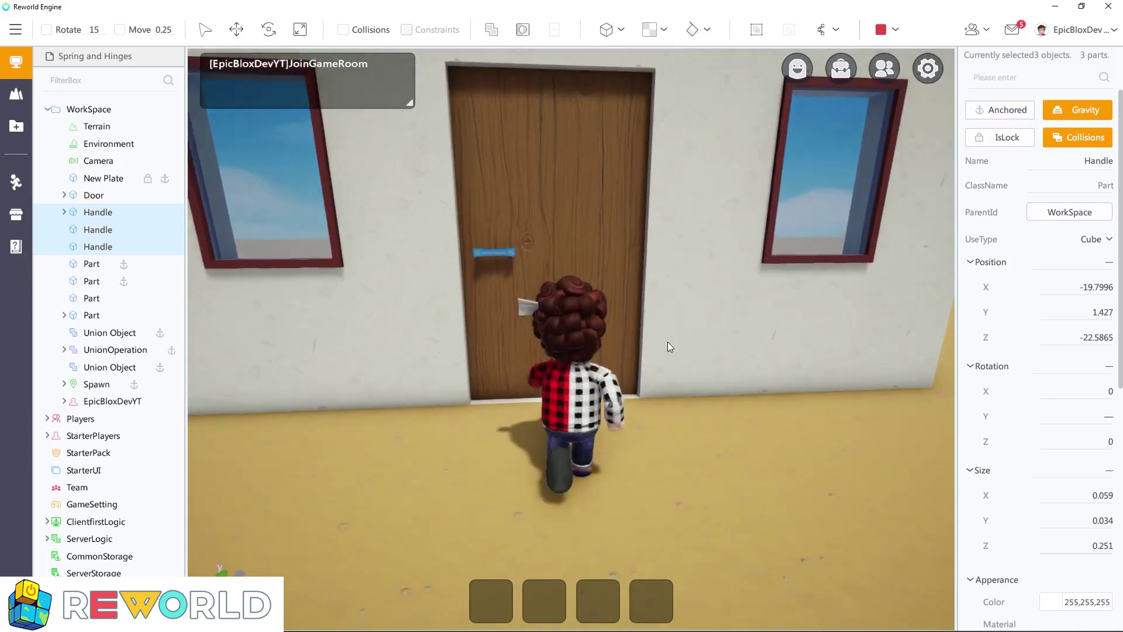
pyautogui.moveTo(663, 338)
pyautogui.mouseDown(button='right')
pyautogui.moveTo(826, 344)
pyautogui.moveTo(655, 336)
pyautogui.mouseUp(button='right')
pyautogui.press('w')
pyautogui.press('s')
pyautogui.press('d')
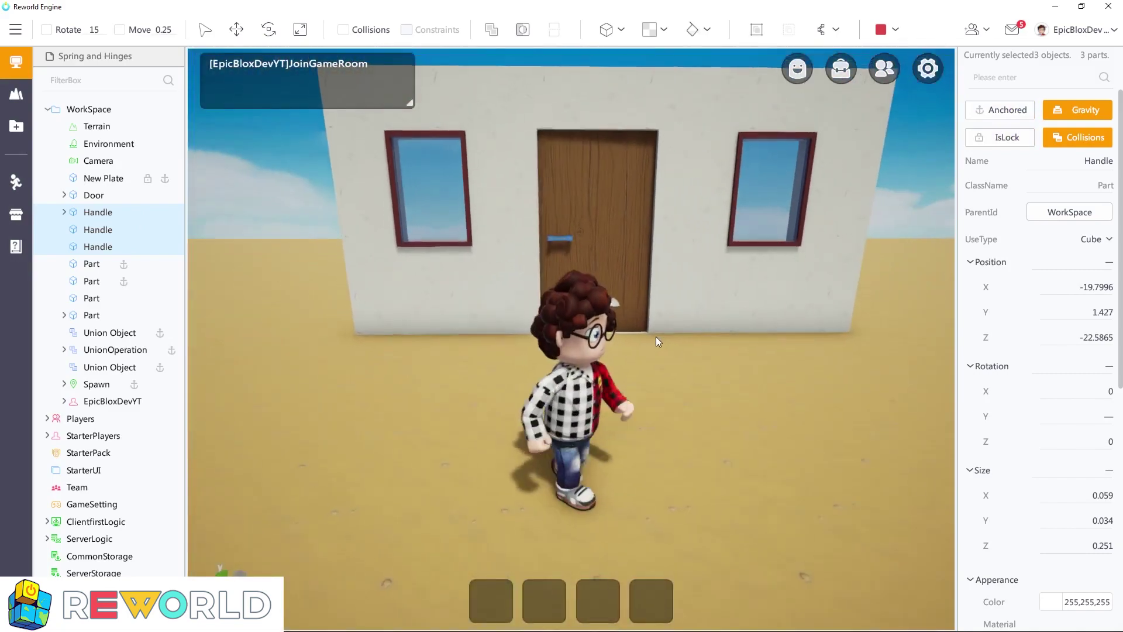
pyautogui.press('w')
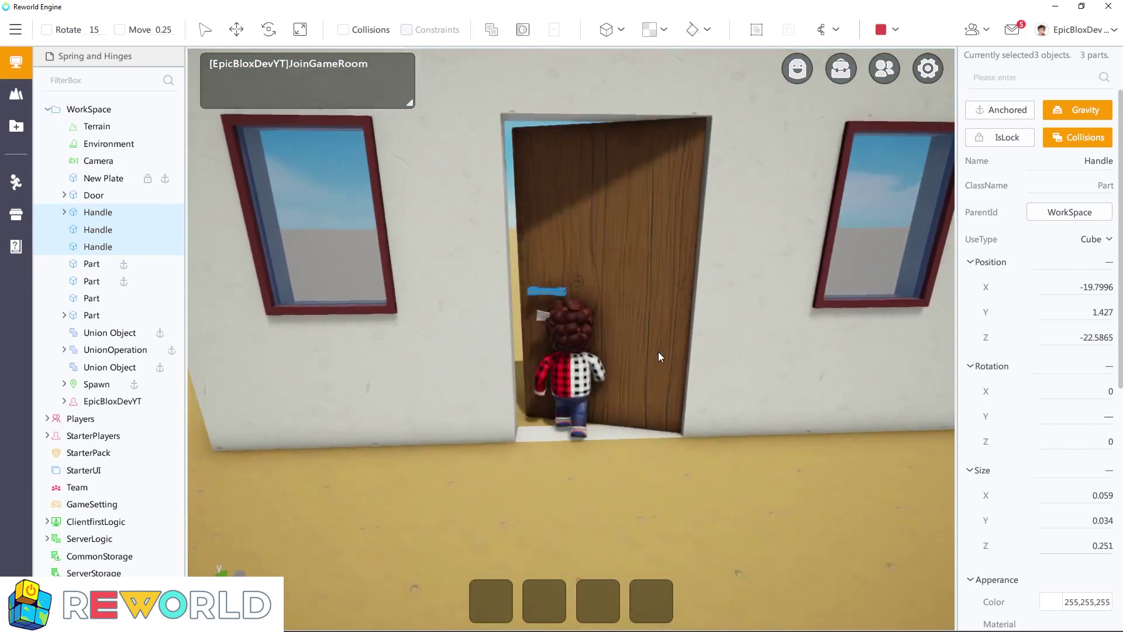
pyautogui.press('s')
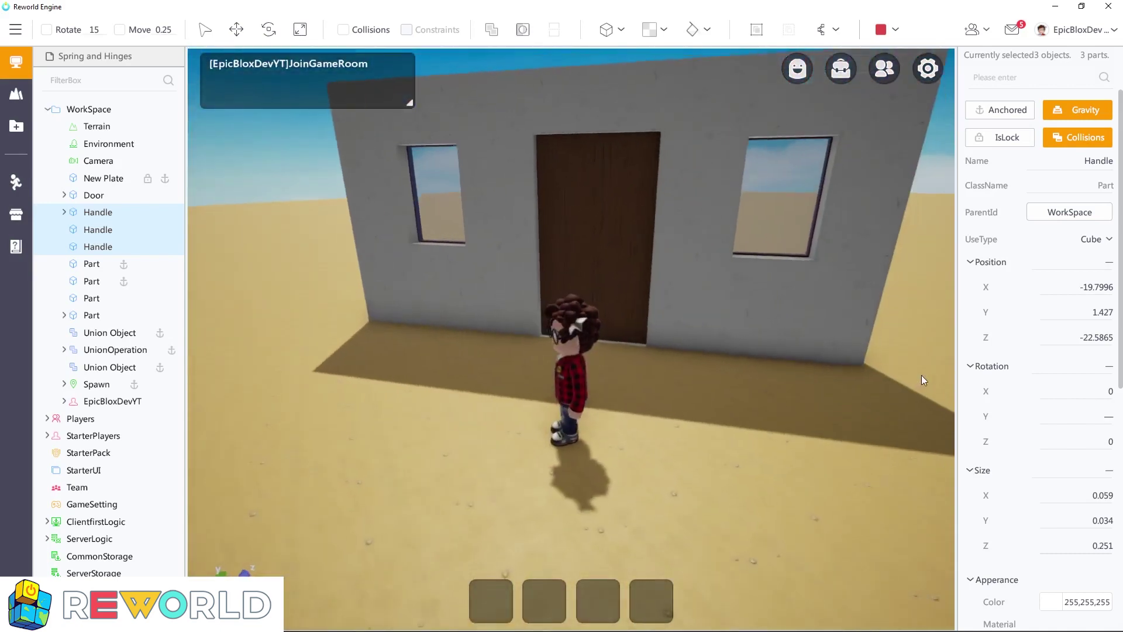
# Anchor the three Handle parts again during the test and walk the character against the door from behind
pyautogui.click(1000, 109)
pyautogui.press('w')
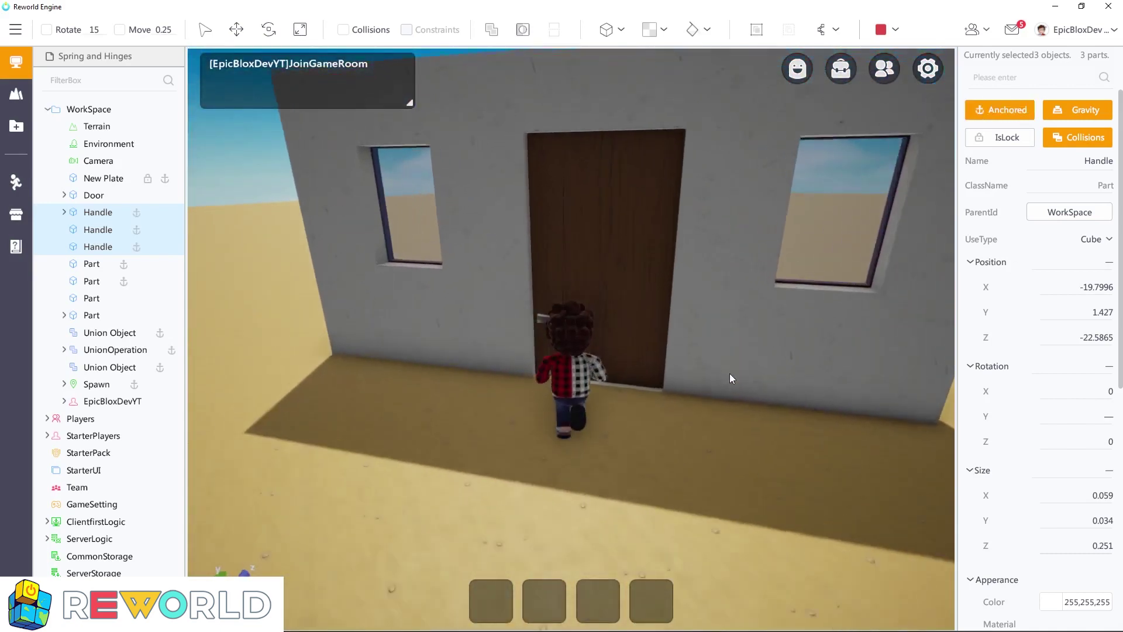
pyautogui.press('d')
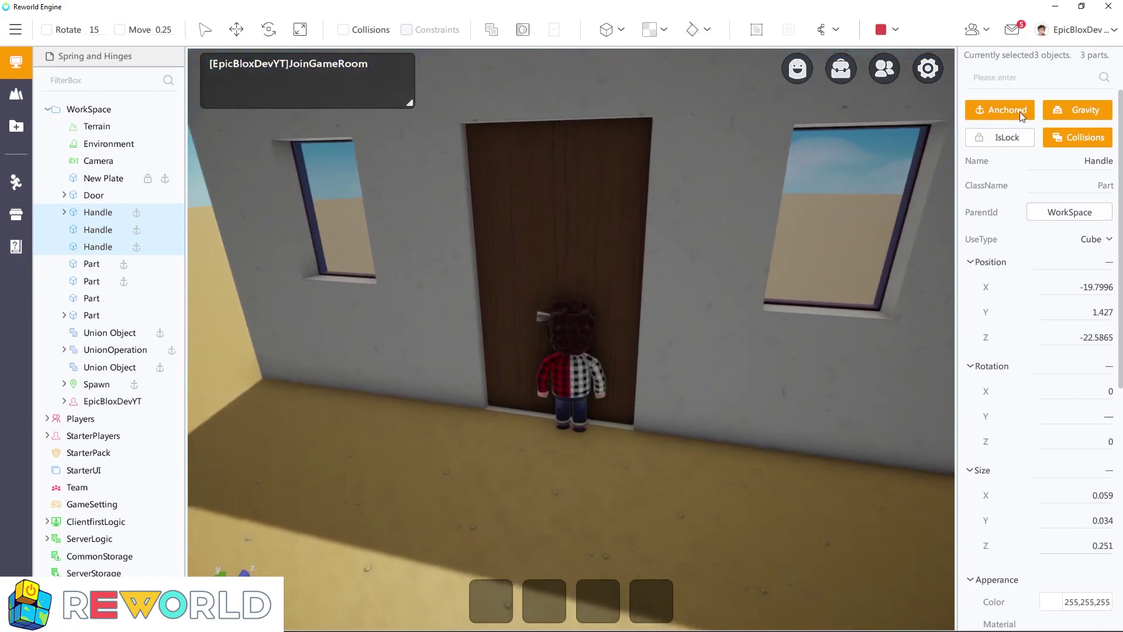